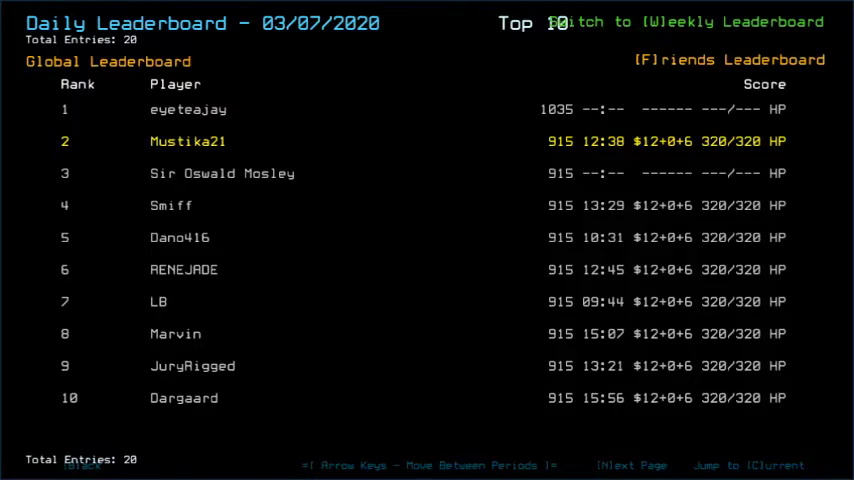
Show the friends-only daily leaderboard for 03/07/2020.
key("f")
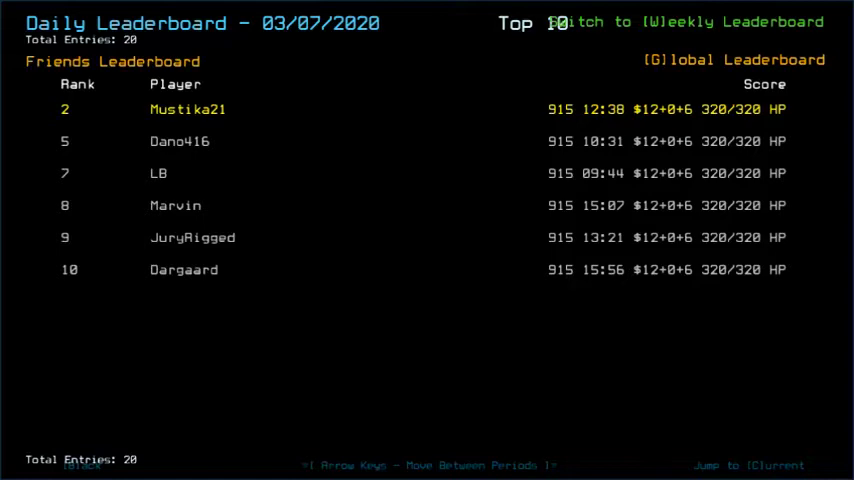
type("b")
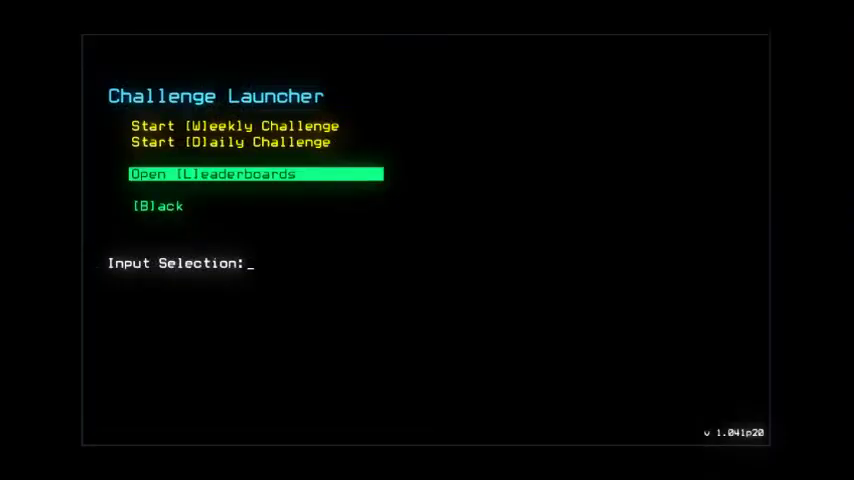
type("d")
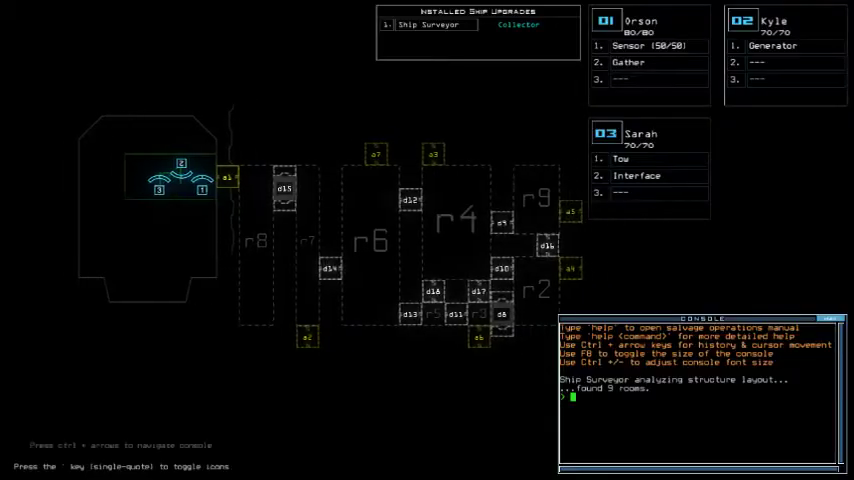
Set the Clutter graphics option to Few, then close the pause menu to resume play.
key("Escape")
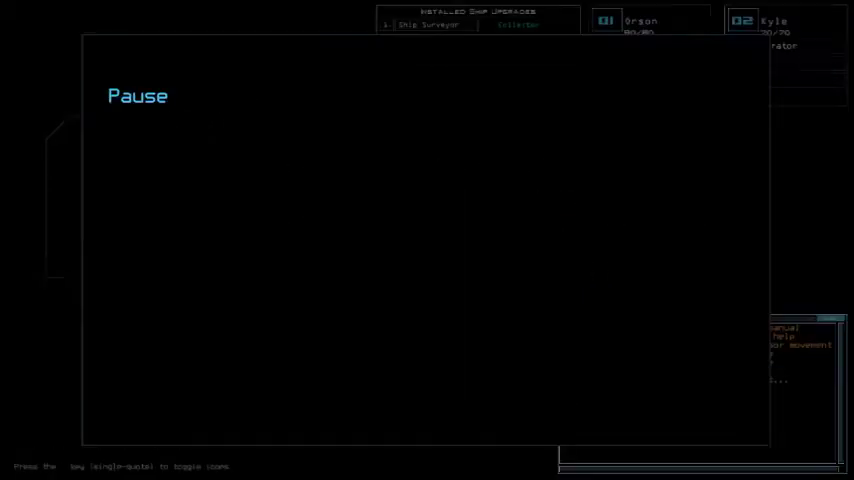
key("o")
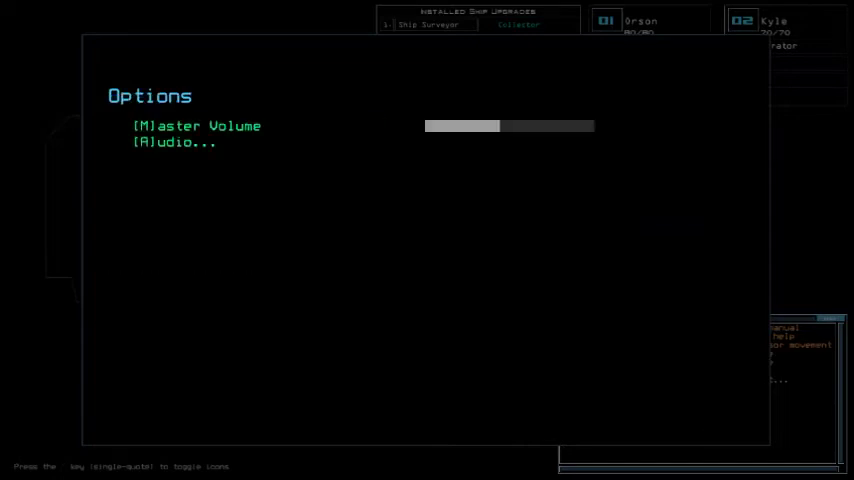
key("g")
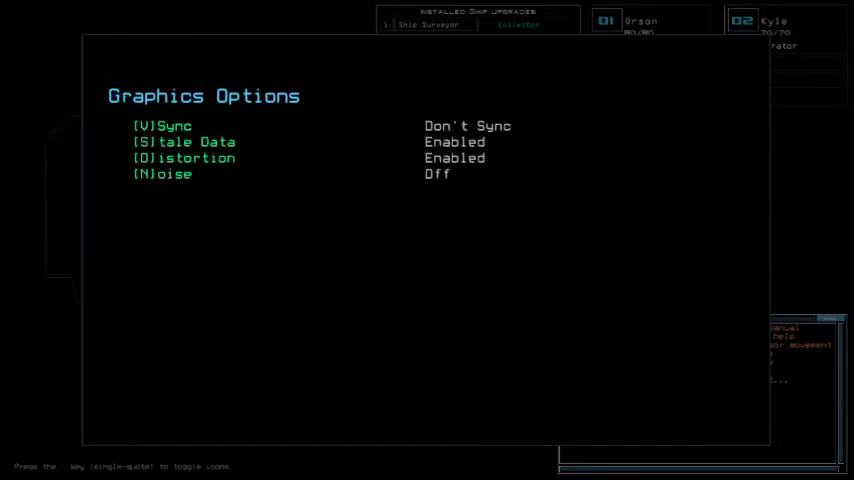
key("q")
key("c")
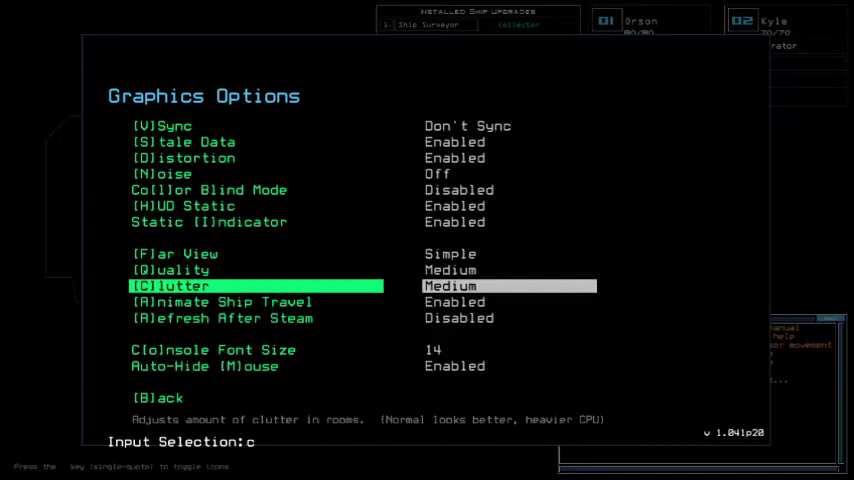
key("c")
key("b")
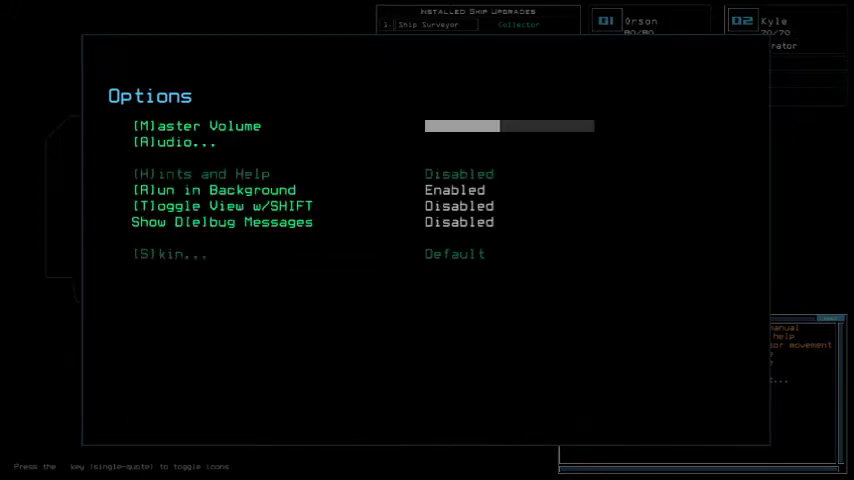
key("b")
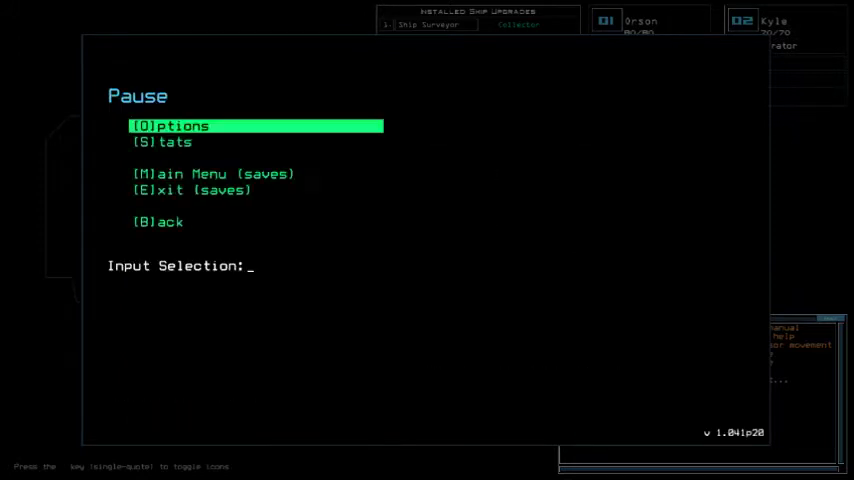
key("Escape")
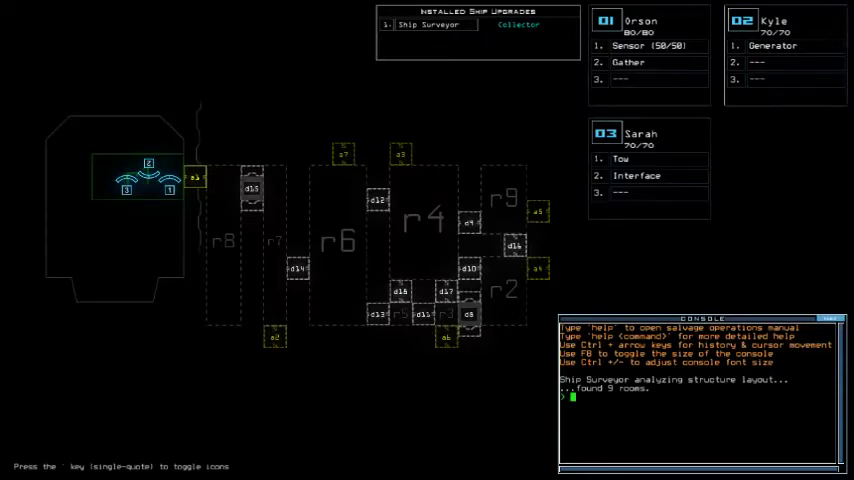
type("status")
Check the ship status and move the Tow module from Sarah to Kyle.
key("Return")
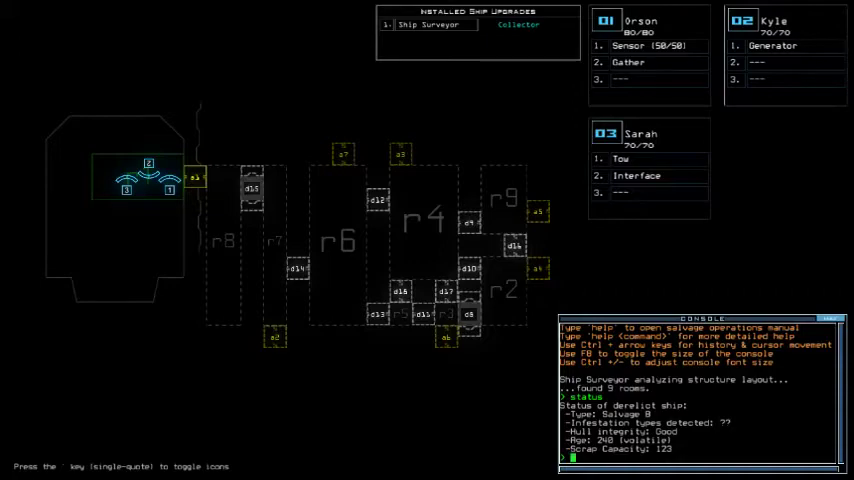
type("swap")
key("Return")
key("Return")
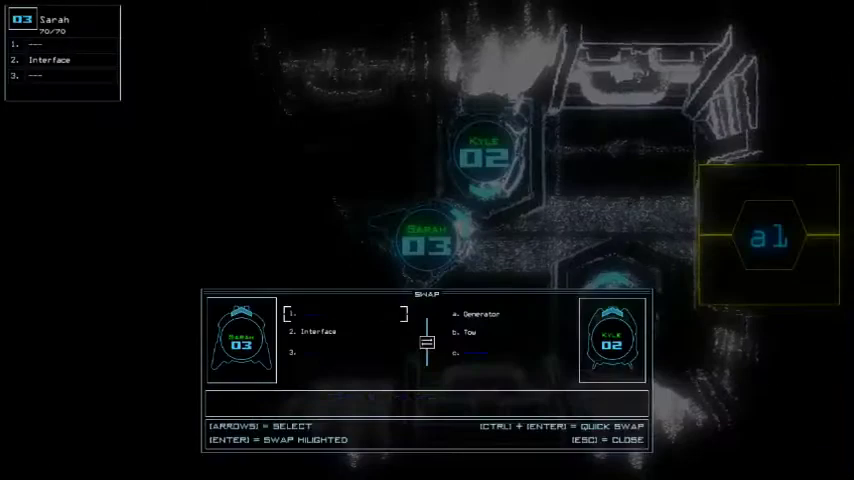
key("Escape")
type("swap")
Move Gather into Sarah's third slot and close the alias list without saving.
key("Return")
key("Return")
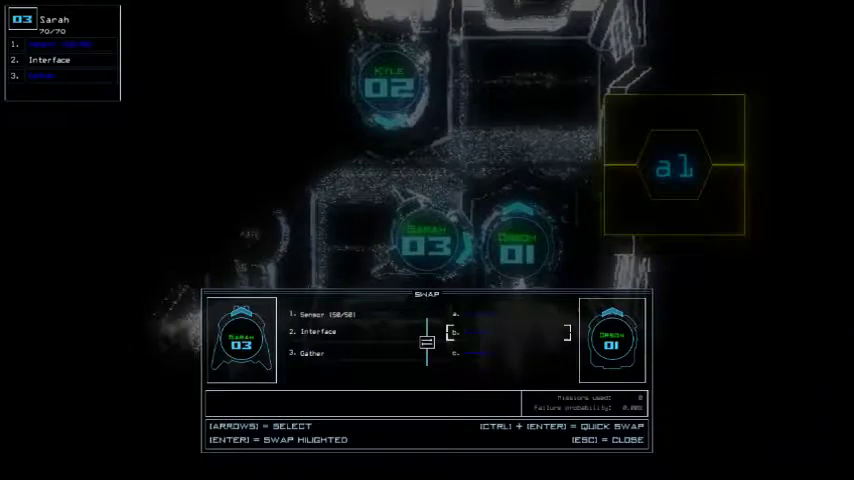
key("Escape")
type("alias")
key("Return")
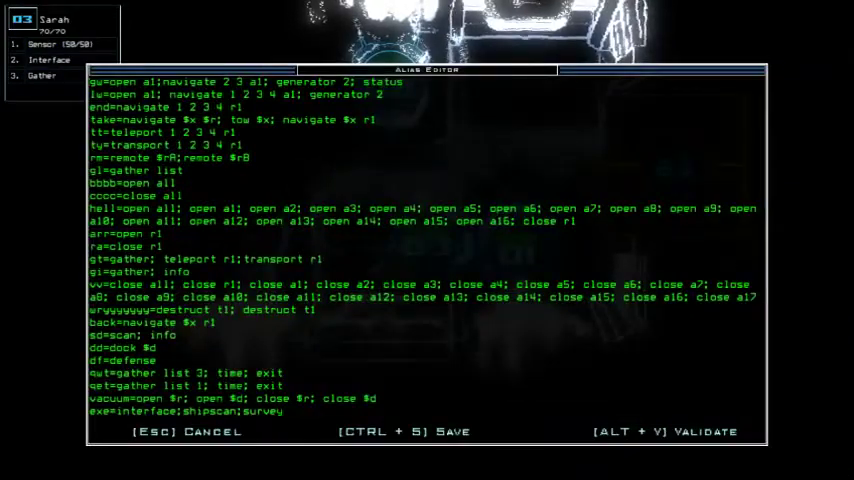
key("Escape")
key("Left")
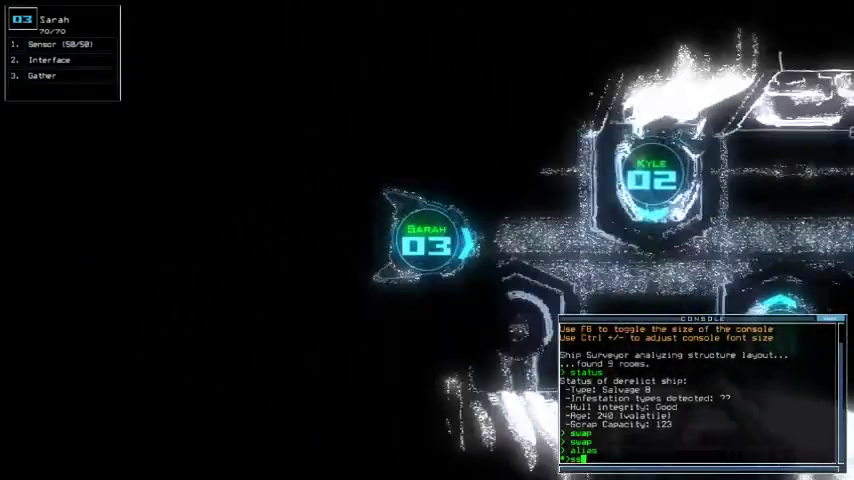
type("ss")
Drop sensors, send all three drones to r8 with 'lw', and gather scrap twice.
key("Return")
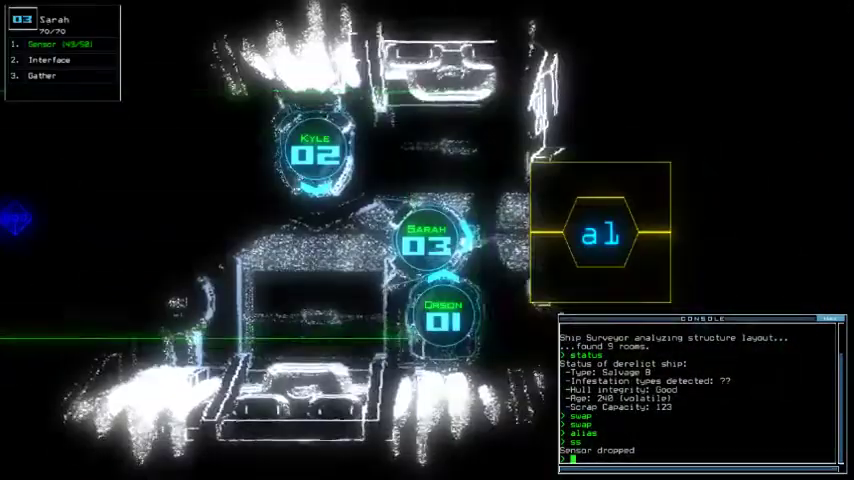
type("ly")
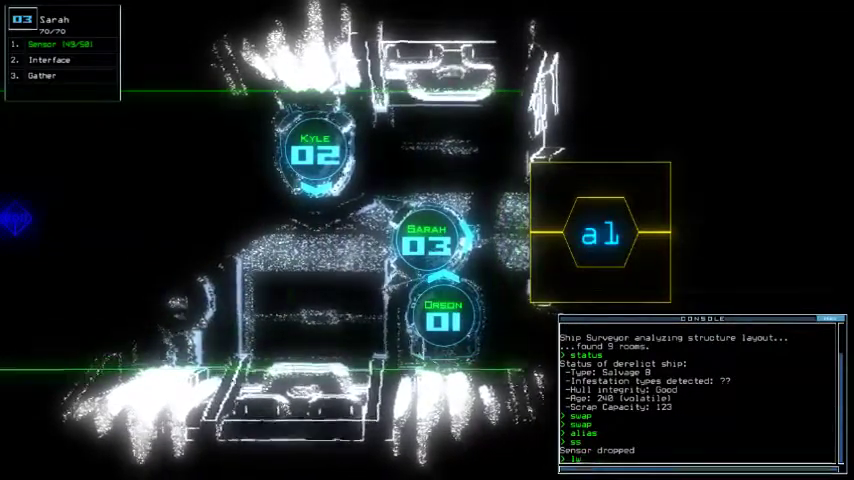
key("Return")
type("ss")
key("Return")
type("g")
key("Return")
type("g")
key("Return")
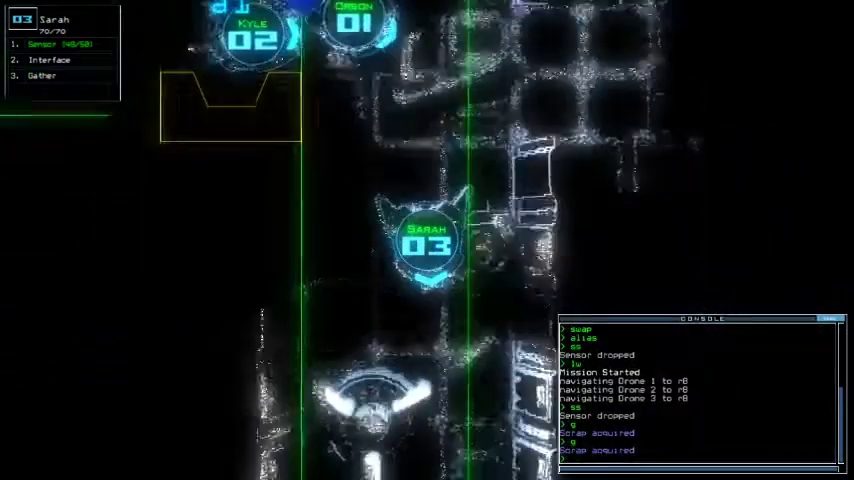
Dock at airlock a5 and gather scrap with Kyle's drone.
key("Tab")
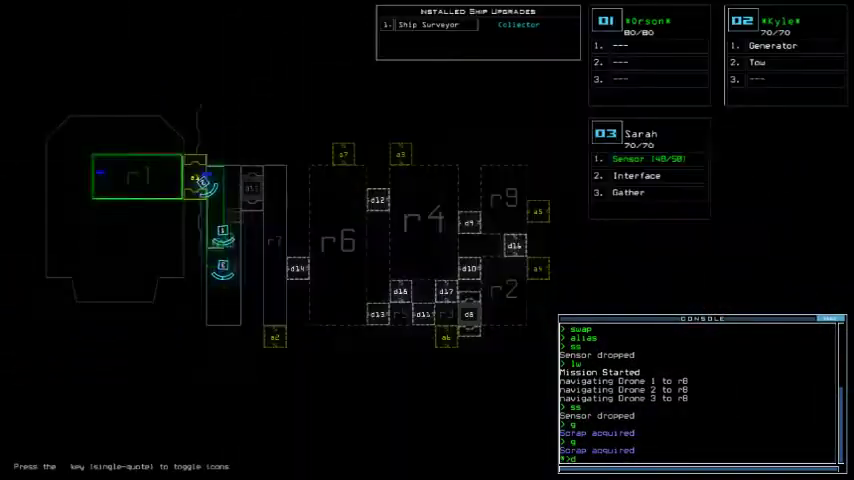
type("dd a5")
key("Return")
key("Tab")
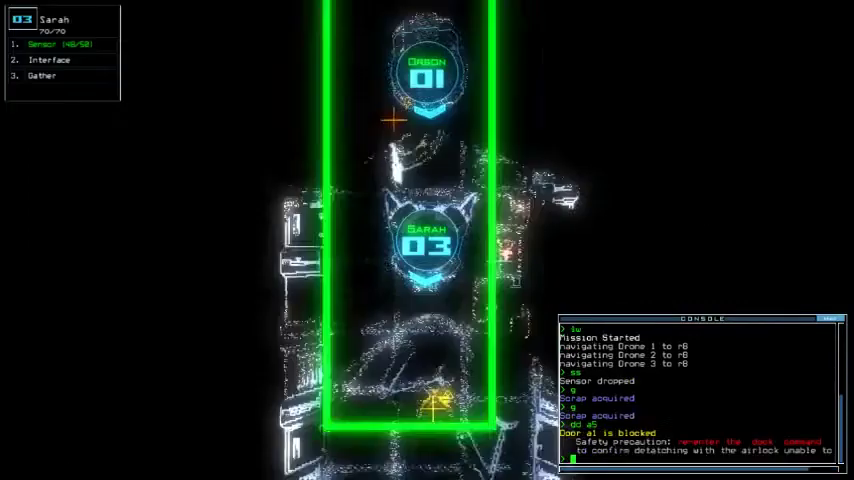
type("g")
key("Return")
key("2")
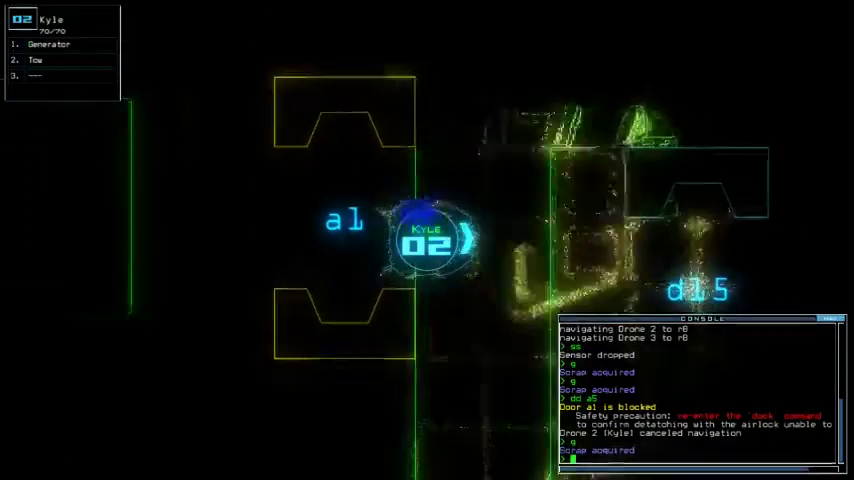
key("Tab")
type("g")
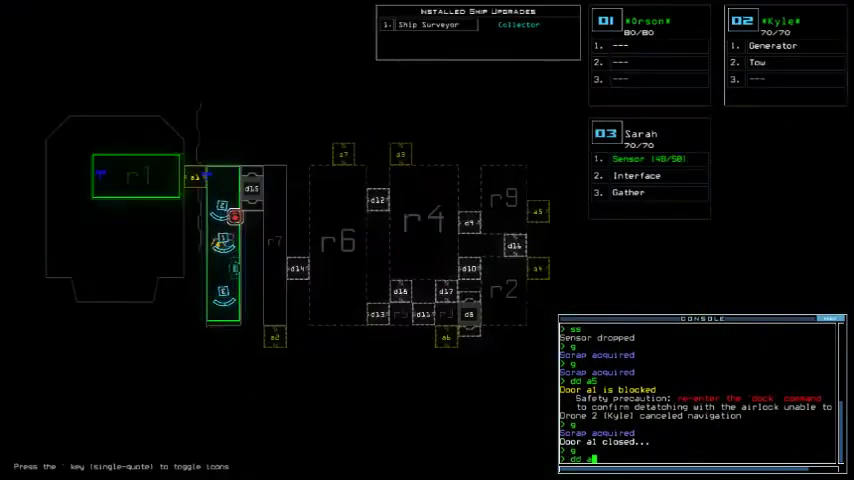
key("Return")
type("dd a5")
key("Return")
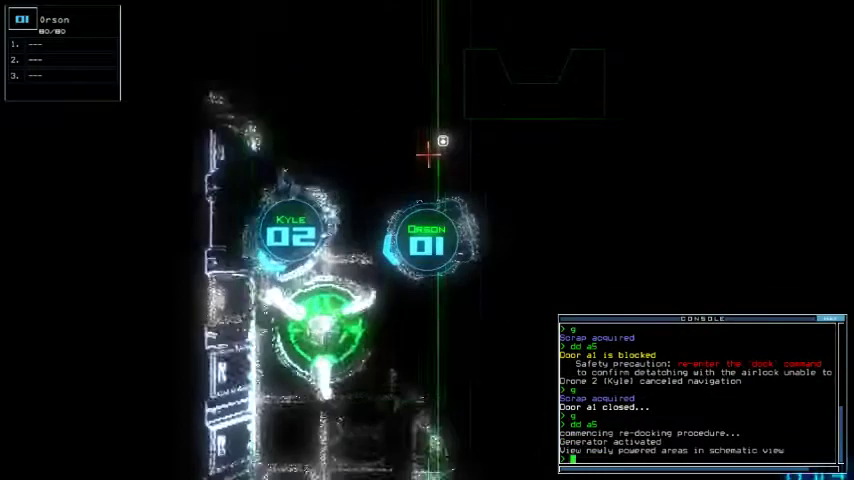
type("3")
type("decimate")
Run decimate, turn the ship defenses off, and open all doors into room r1.
key("Return")
key("Tab")
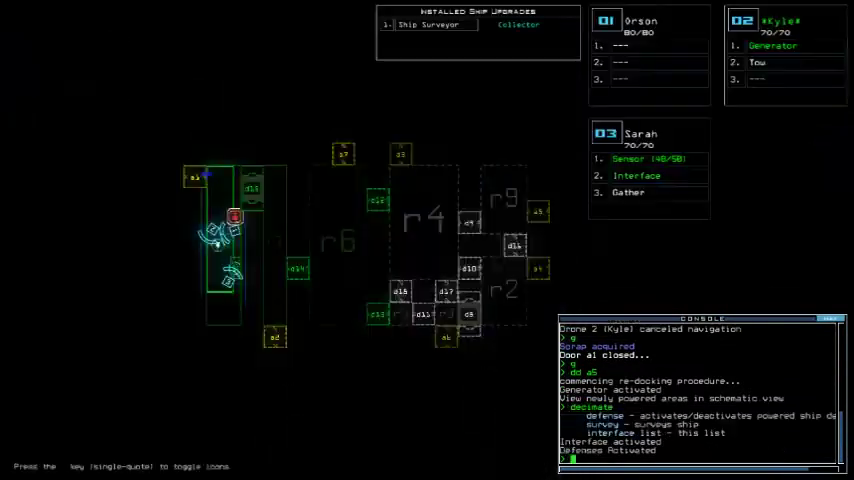
type("df")
key("Return")
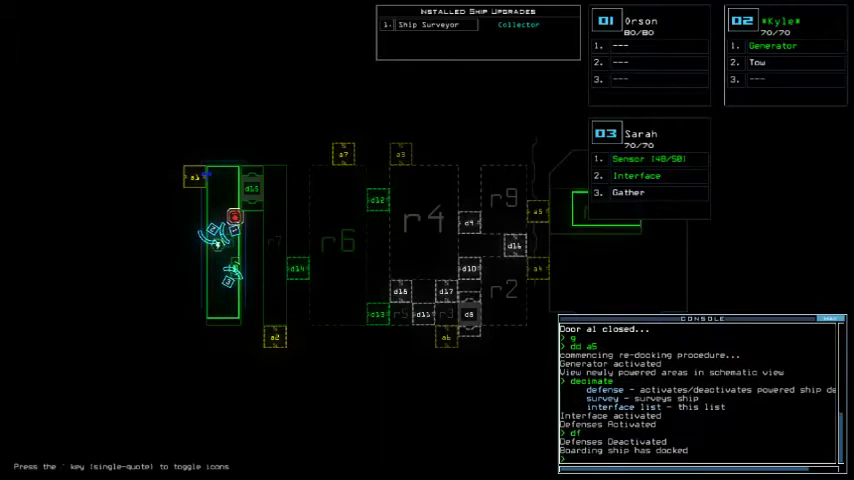
type("arr")
key("Return")
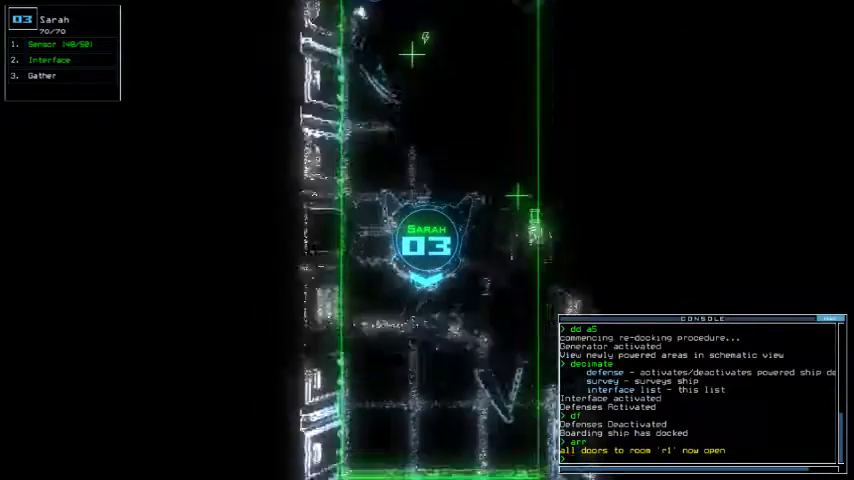
type("rc")
Close r1's doors, drop a sensor, gather scrap, decimate, and turn defenses back off.
key("Return")
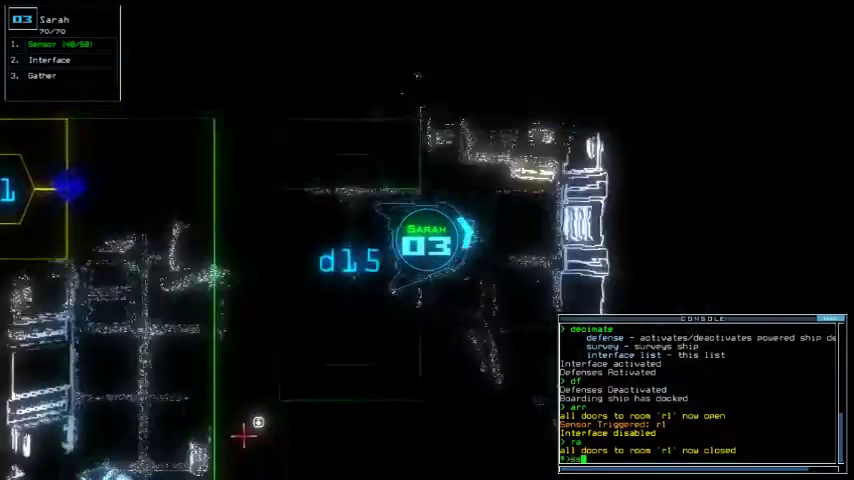
type("sa")
key("Return")
key("Return")
type("decimate")
key("Return")
type("df")
key("Return")
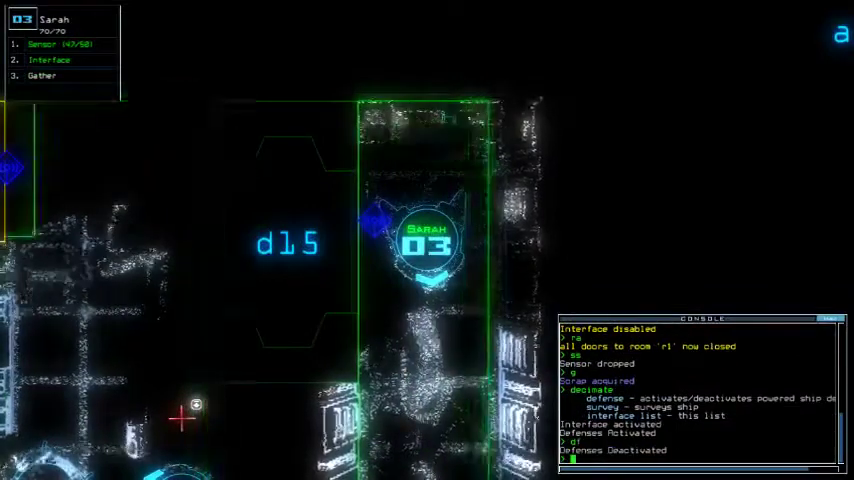
type("dd a7")
key("Return")
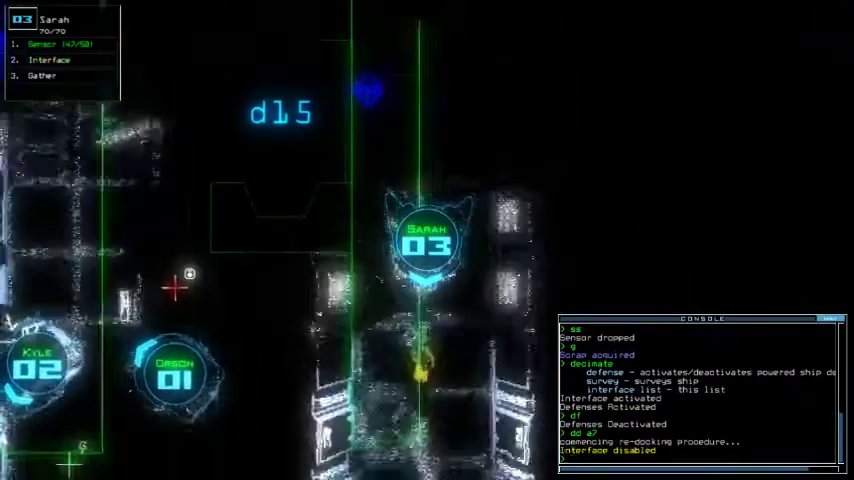
type("g")
Gather scrap three times, open door d14, and drop a sensor from drone 3.
key("Return")
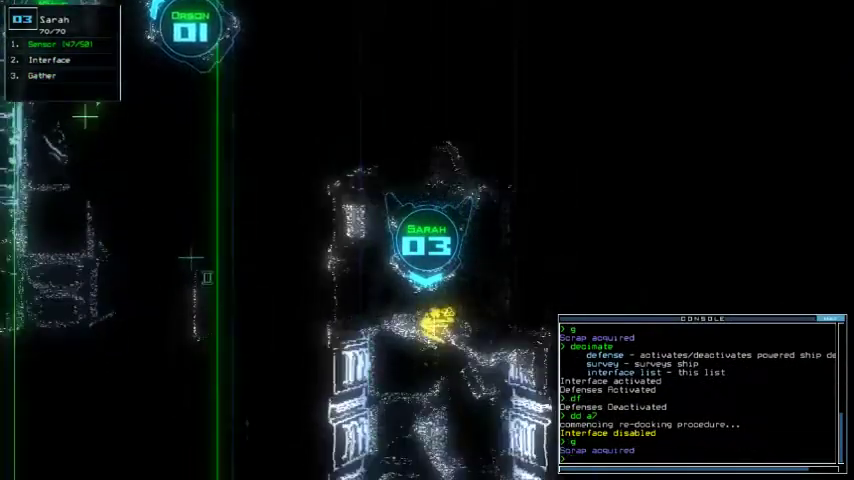
type("g")
key("Return")
type("g")
key("Return")
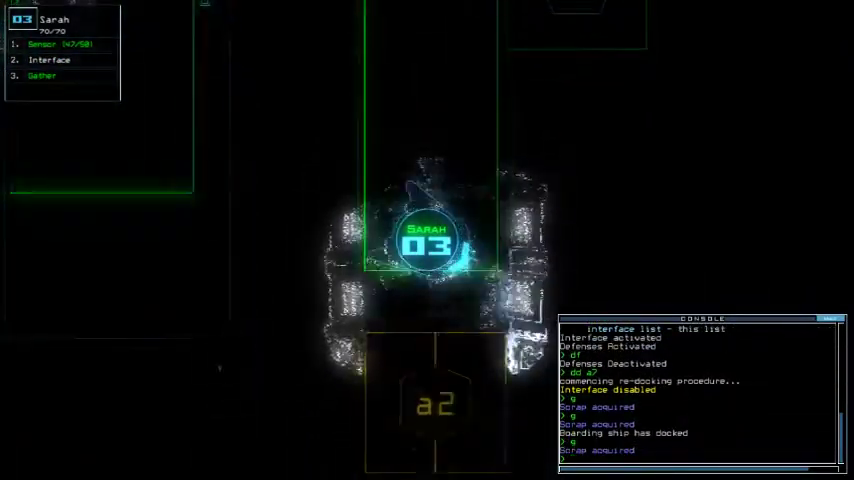
type("di4")
key("Return")
type("ss")
key("Return")
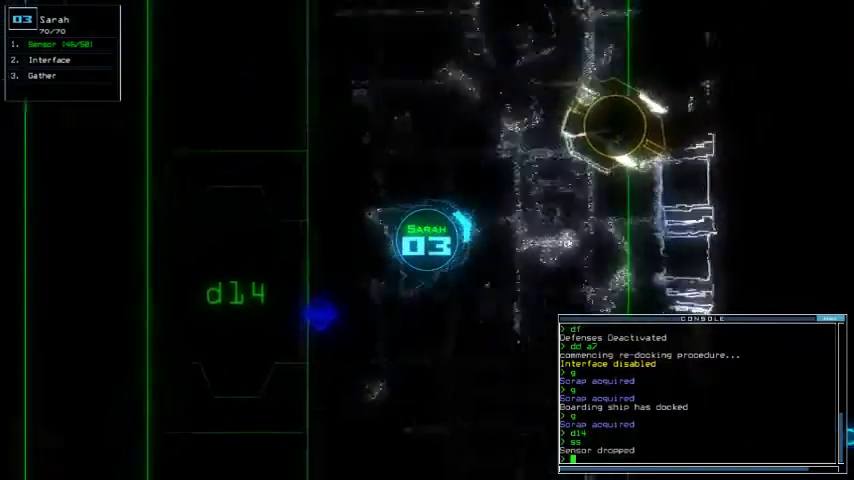
key("ctrl+1")
type("swap")
key("Return")
Swap modules, send drone 1 to room r6, and have it tow the disabled drone.
key("Right")
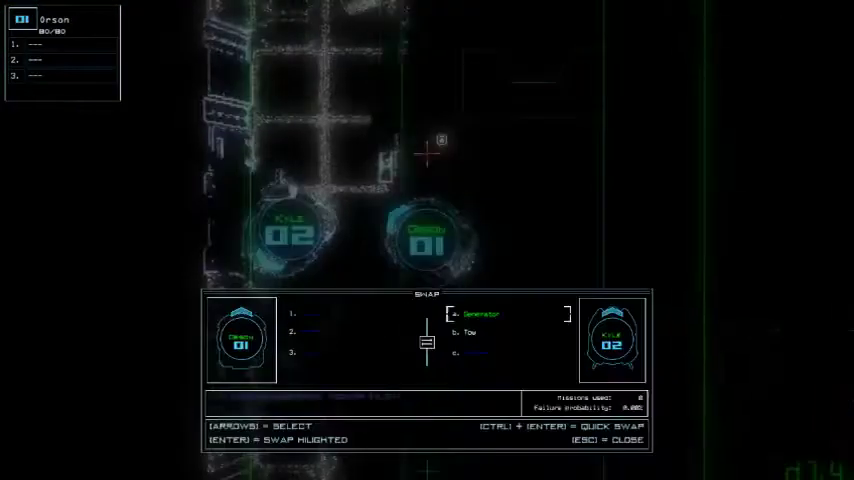
key("Escape")
key("Tab")
type("n")
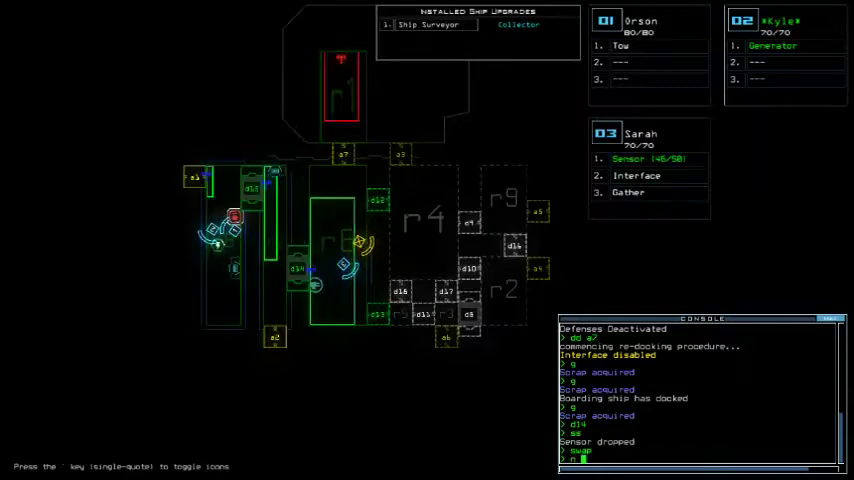
type(" 1 r6")
key("Return")
key("Tab")
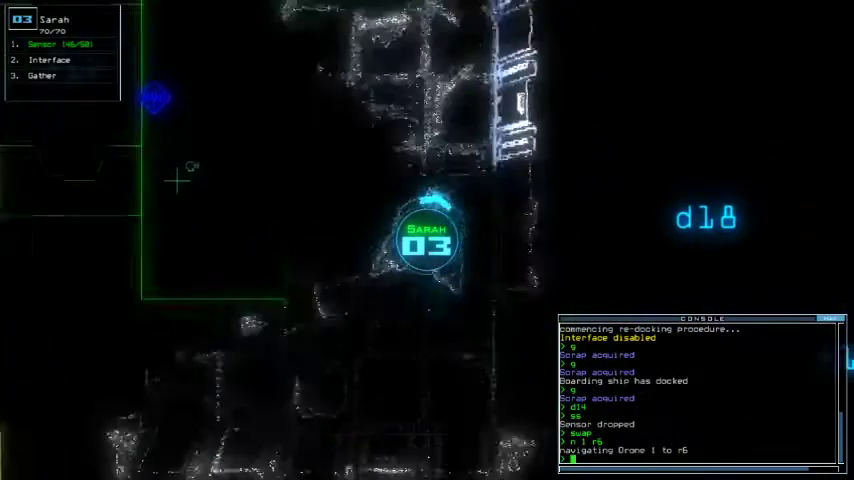
type("swap")
key("Return")
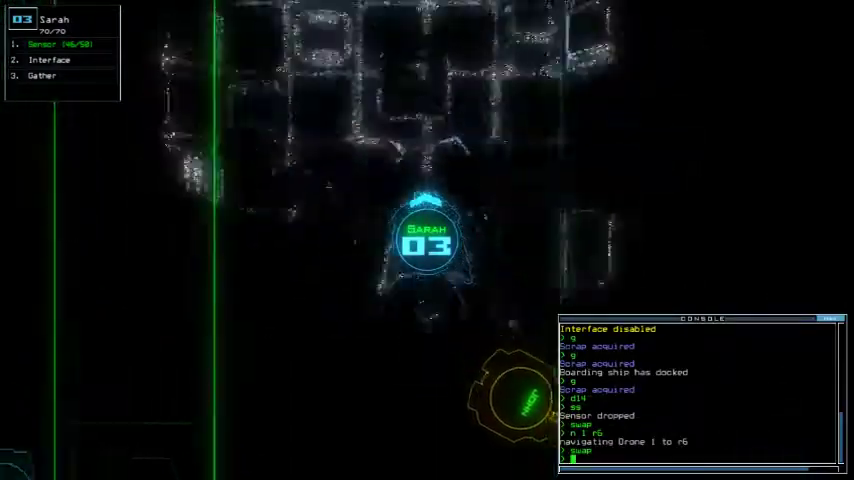
type("1")
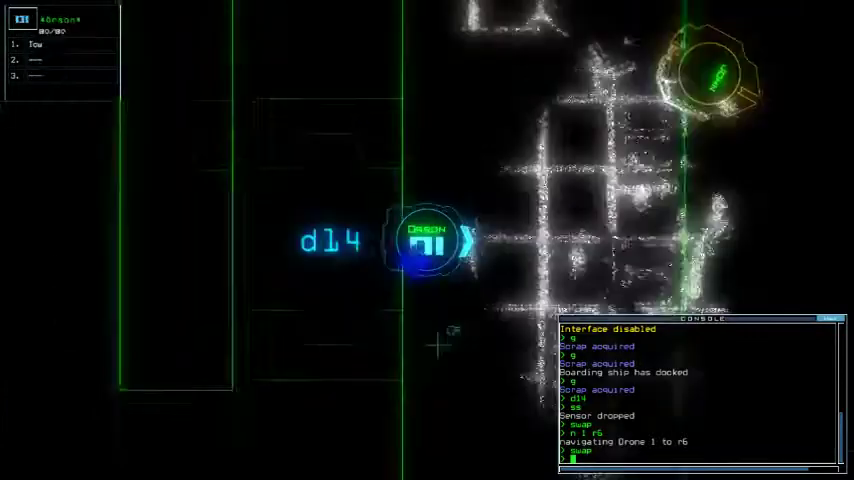
type("to")
key("Return")
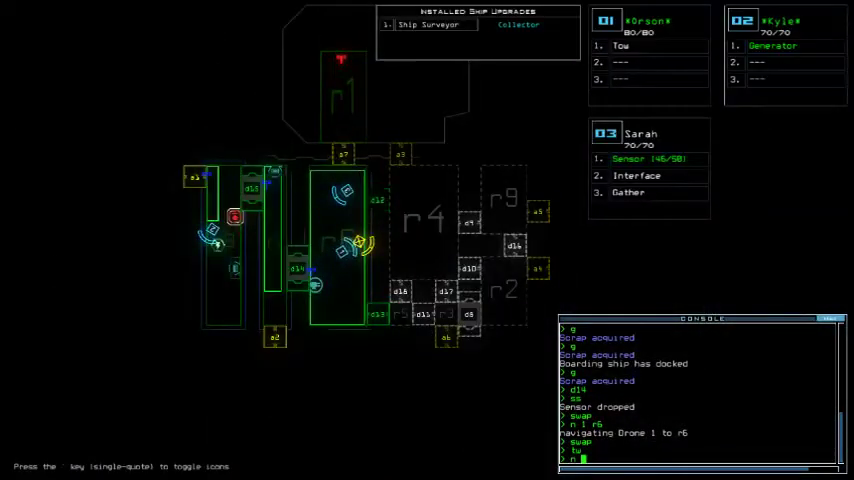
type("r8")
Send drone 3 toward room r7 after the move to r8 fails.
key("Return")
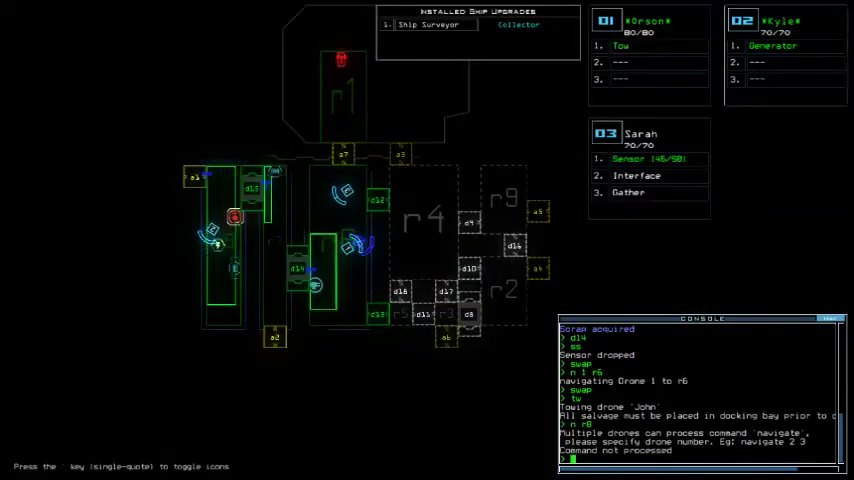
type("n r8")
key("Return")
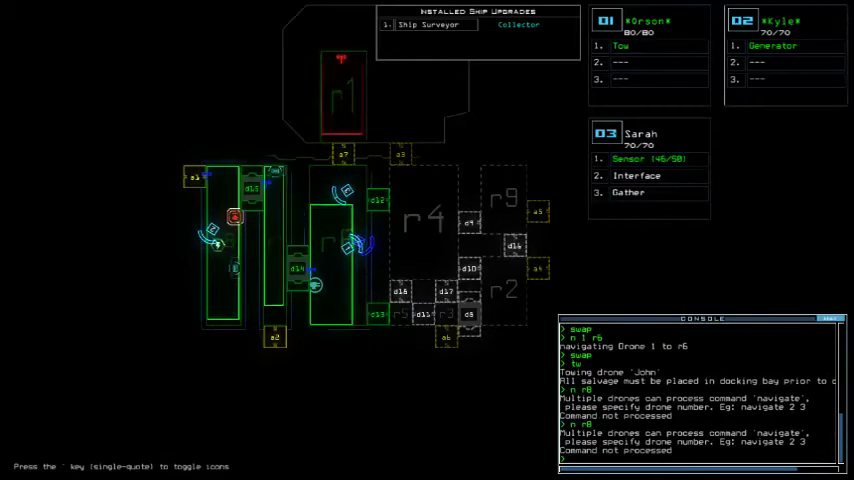
key("Tab")
type("n 3")
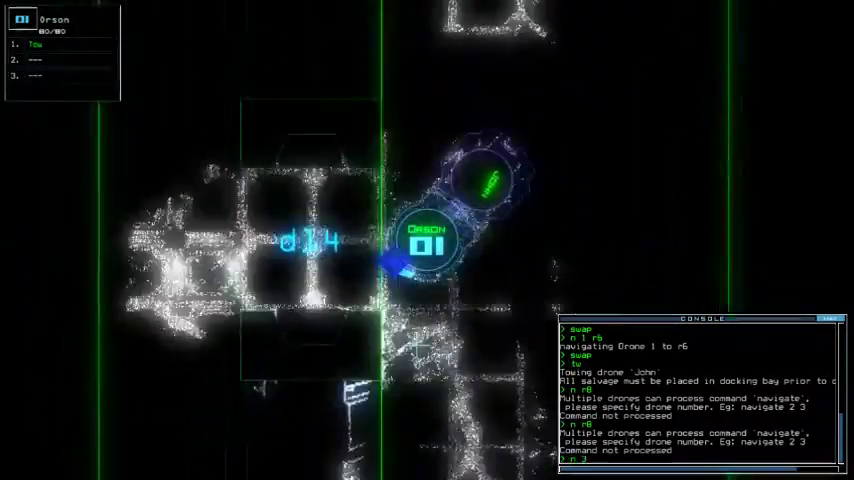
key("Return")
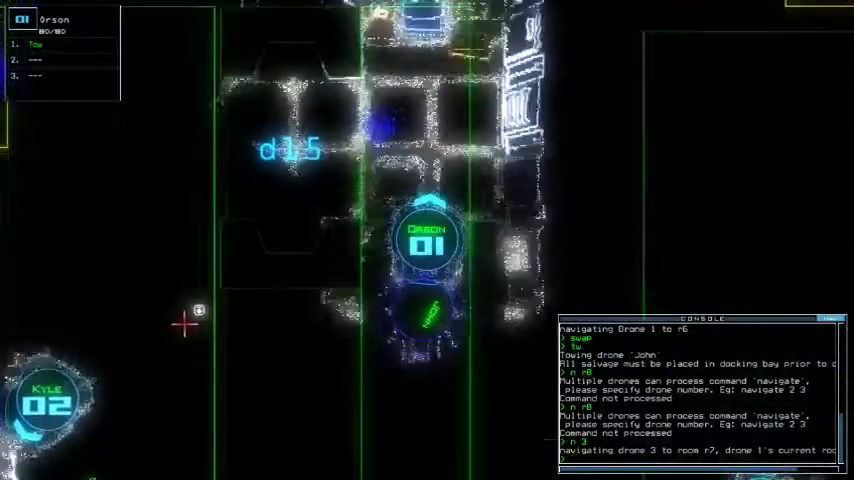
key("Tab")
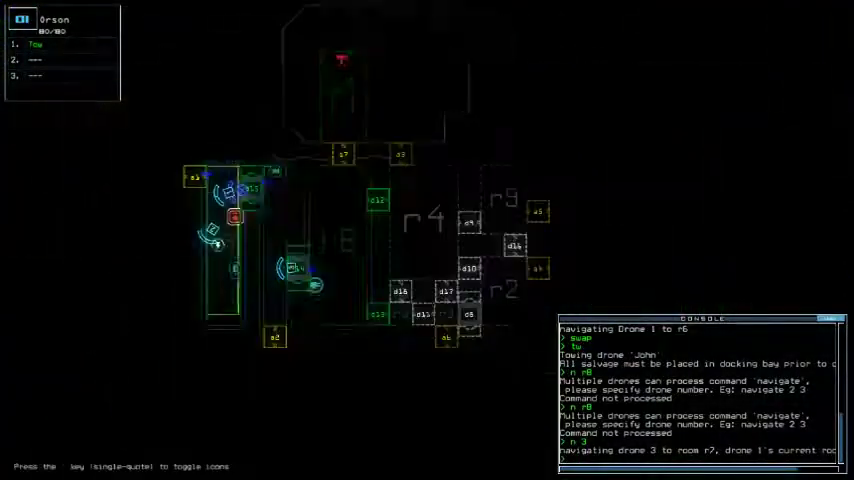
type("d1")
Open every door into r1, operate door d14, then close r1's doors again.
key("Return")
type("d14")
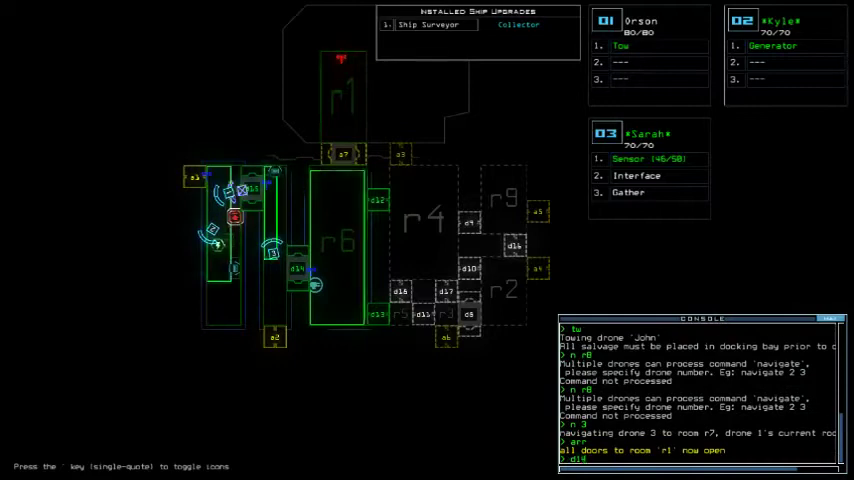
key("Return")
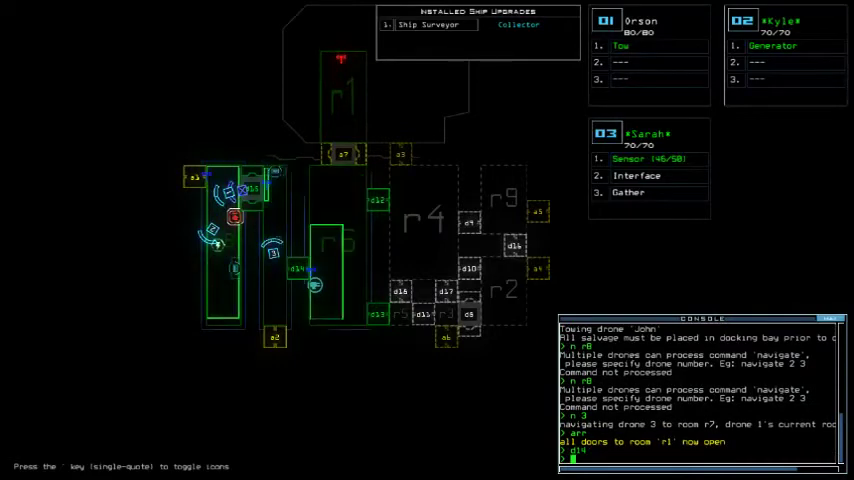
key("1")
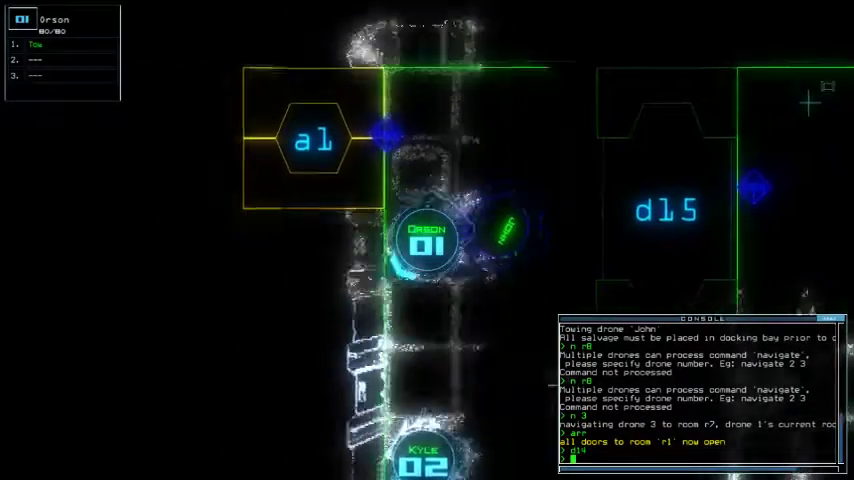
key("3")
key("Tab")
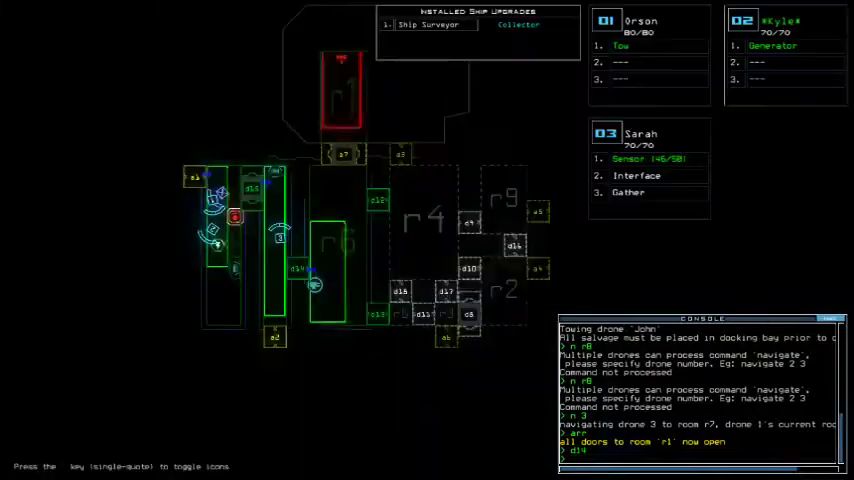
key("Tab")
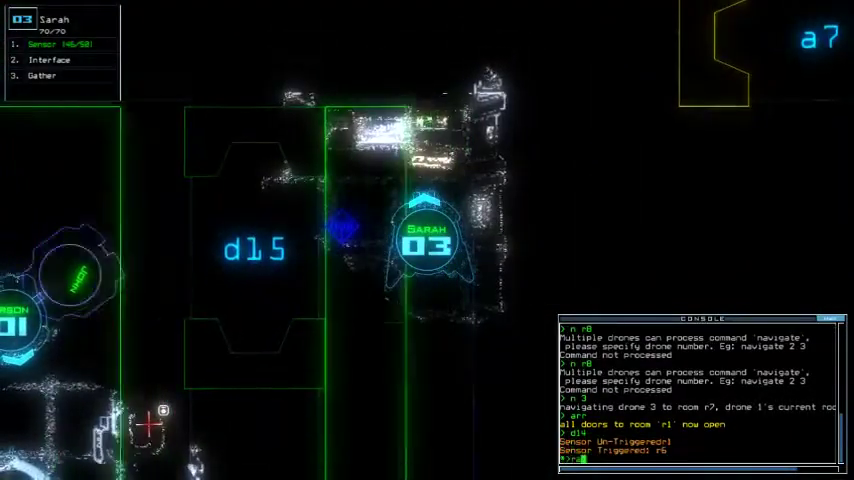
key("Return")
type("i 3 d")
Turn the ship defenses on against the r6 enemy, then off, and operate door d13.
key("Return")
type("d")
key("Return")
key("Tab")
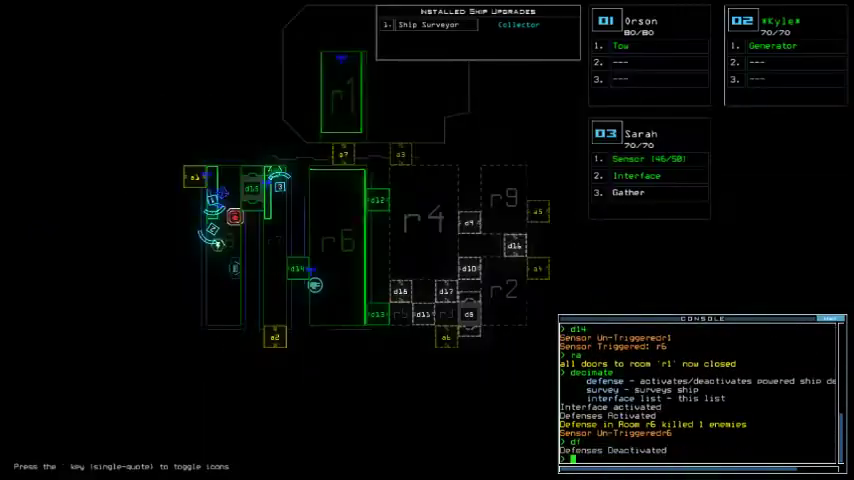
key("Tab")
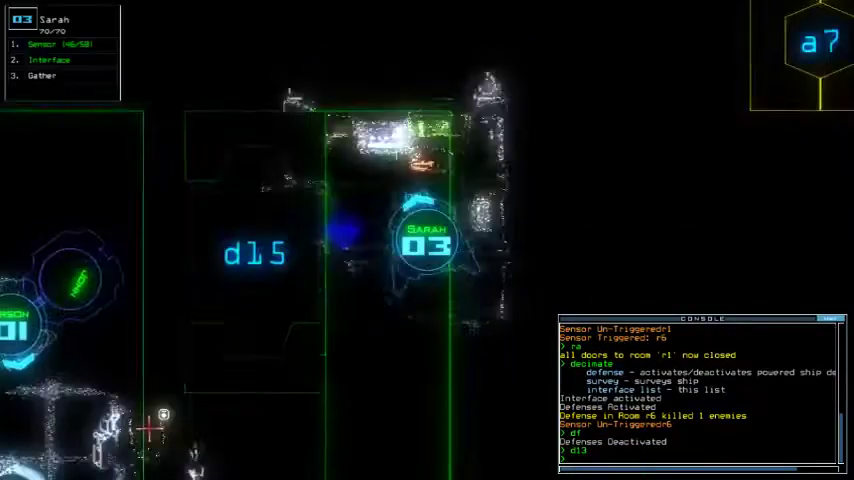
type("dd a1")
Re-dock at airlock a1, stop towing, and give drone 1 the spare sensor.
key("Return")
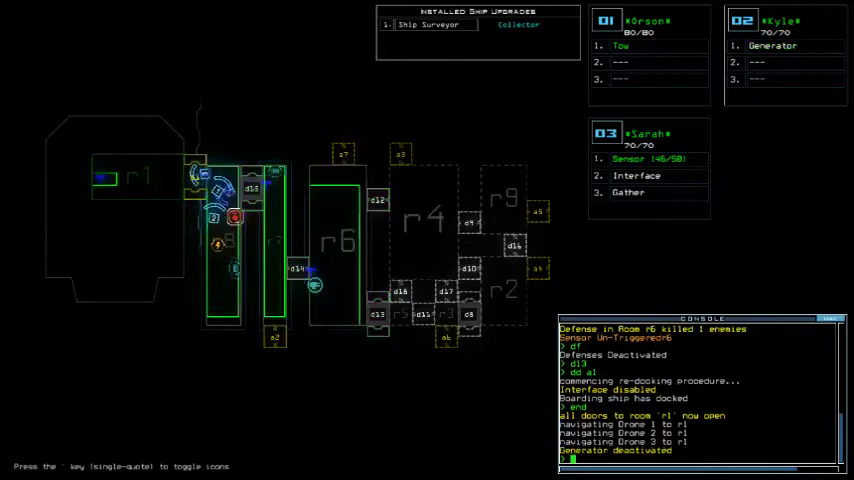
key("Tab")
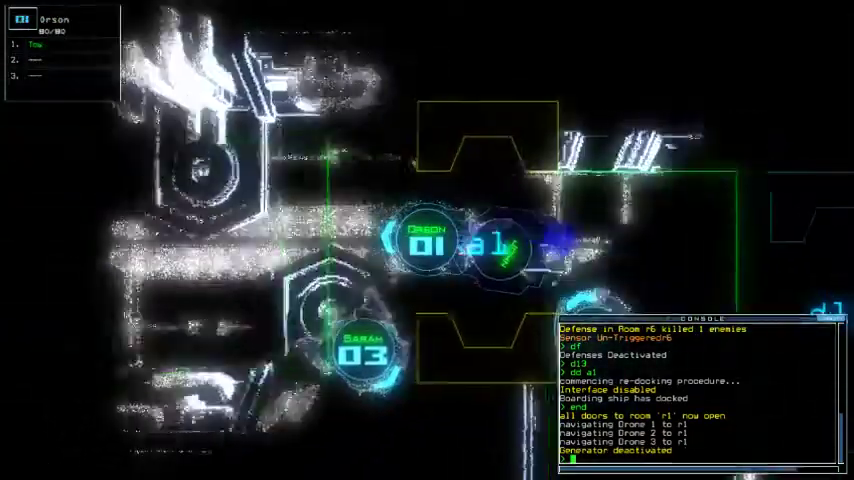
type("to")
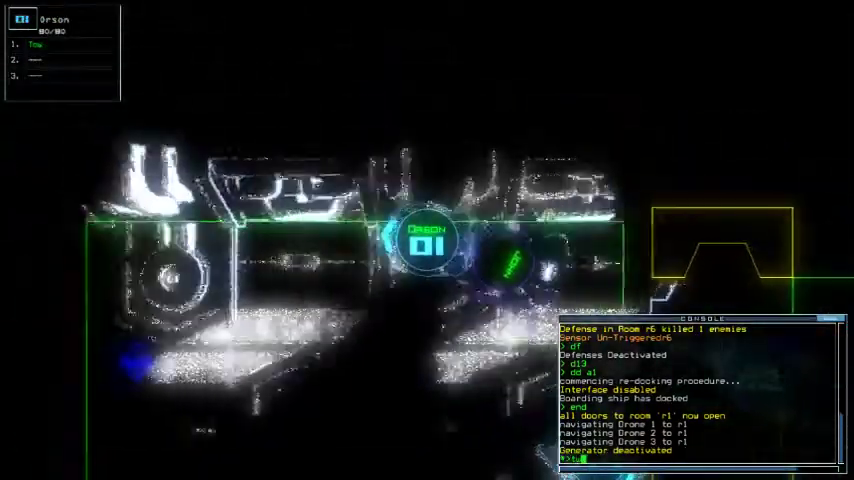
type("w")
key("Return")
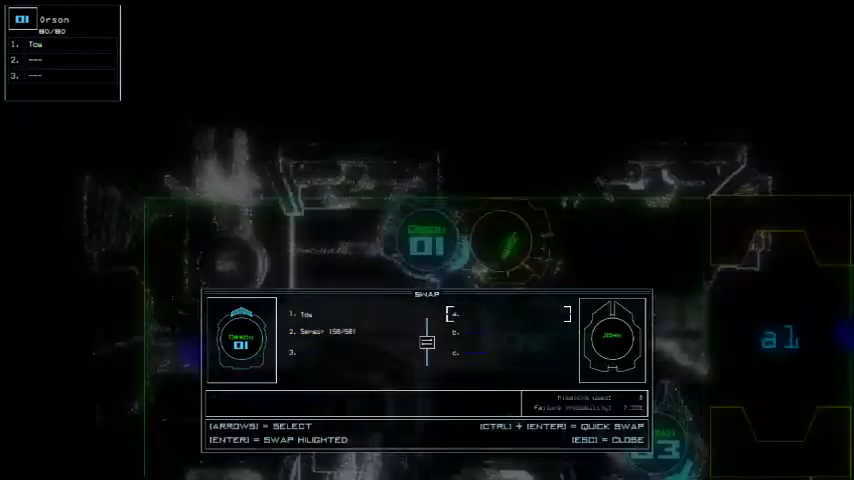
key("Escape")
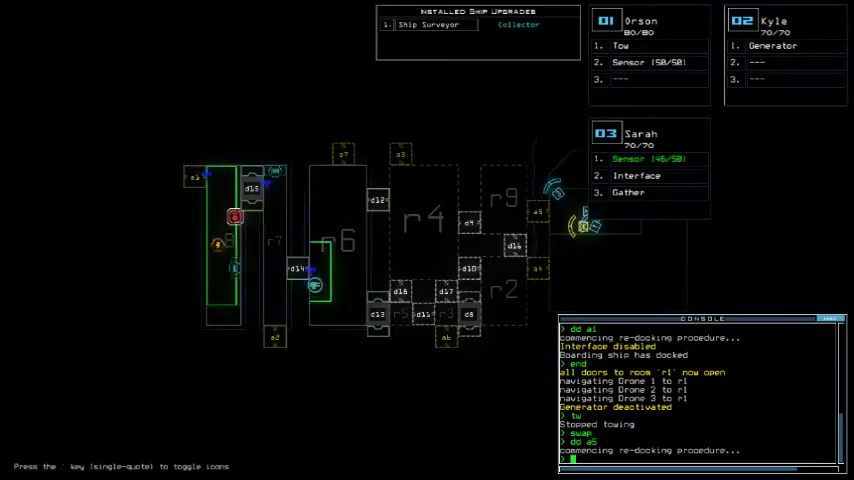
type("arr")
Open r1's doors, drop drone 3's sensor by a5, and re-dock at airlock a1.
key("Return")
type("ss")
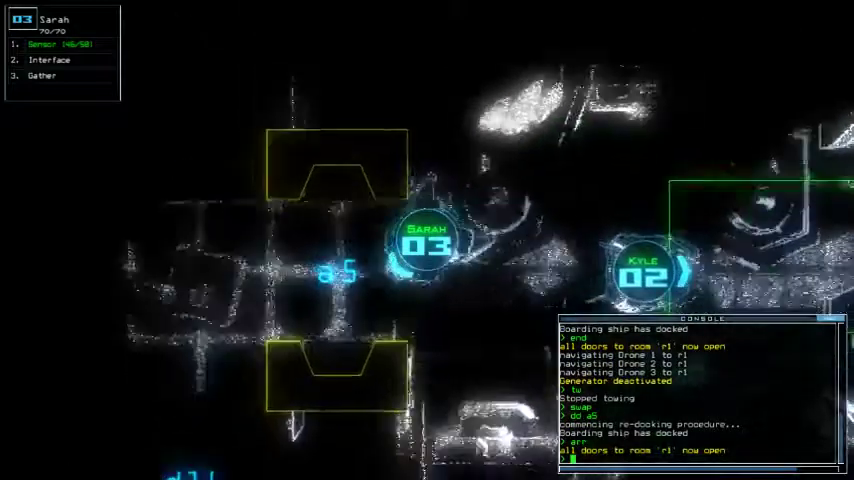
key("Return")
type("dd a1")
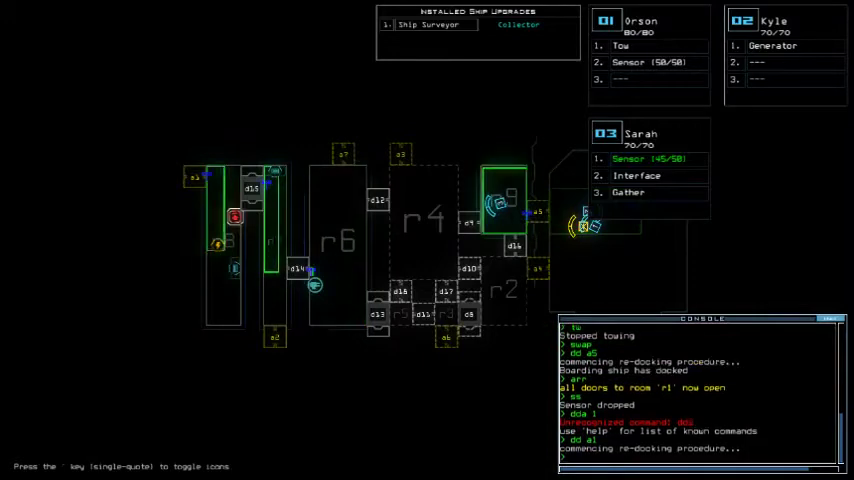
key("Tab")
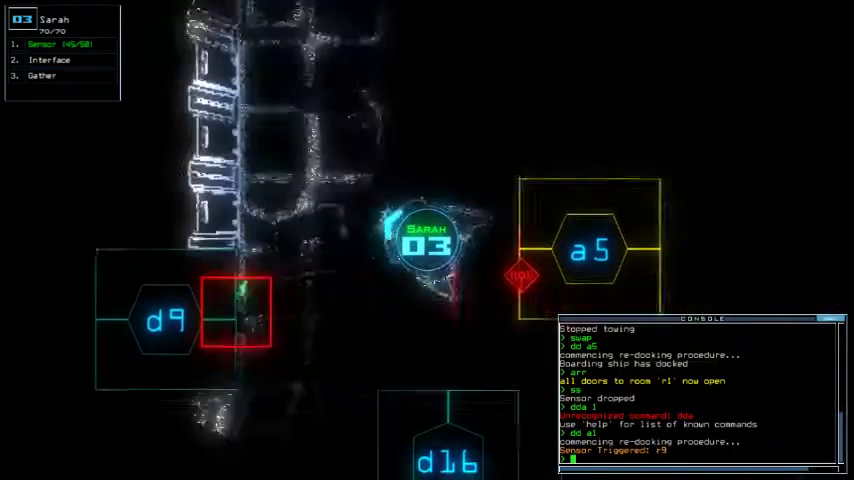
type("dd a1")
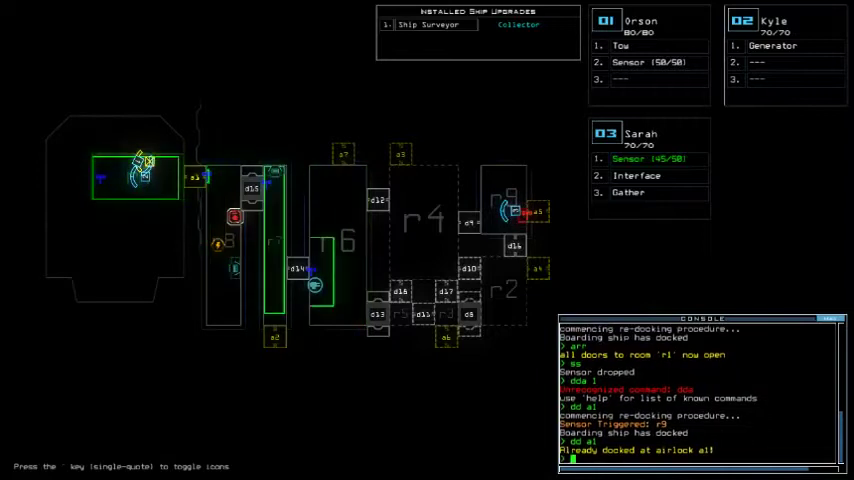
key("Tab")
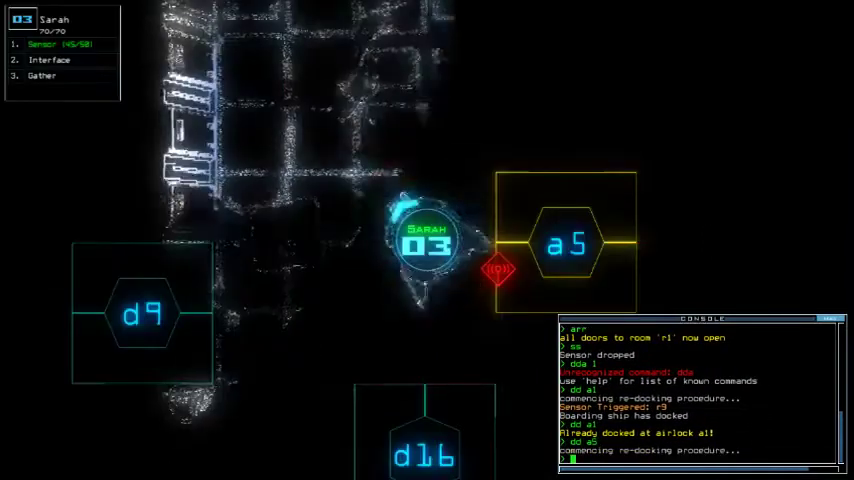
type("arr")
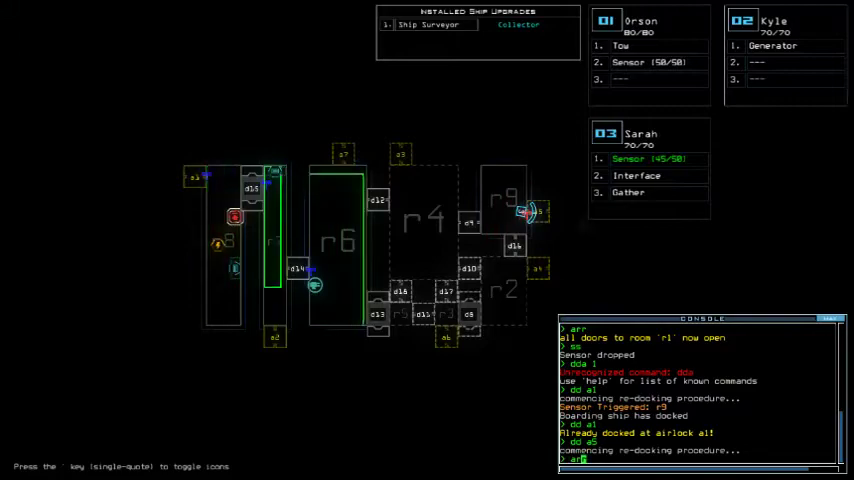
key("Tab")
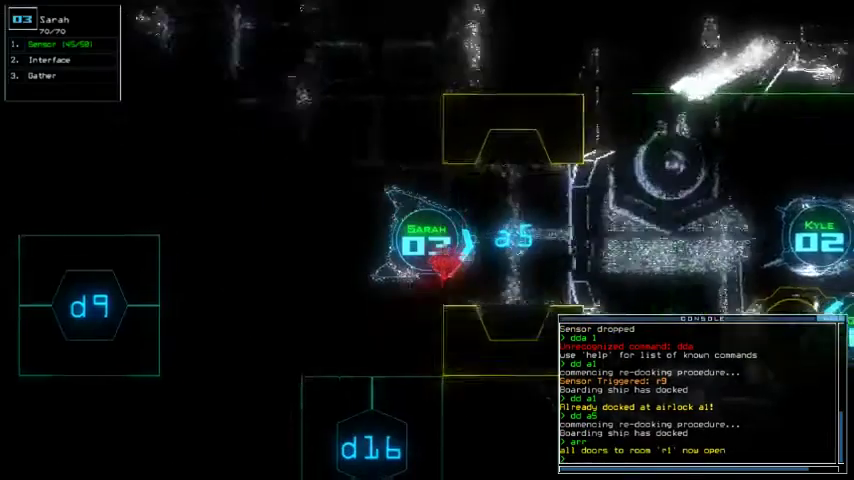
type("dd a1")
key("Return")
key("Tab")
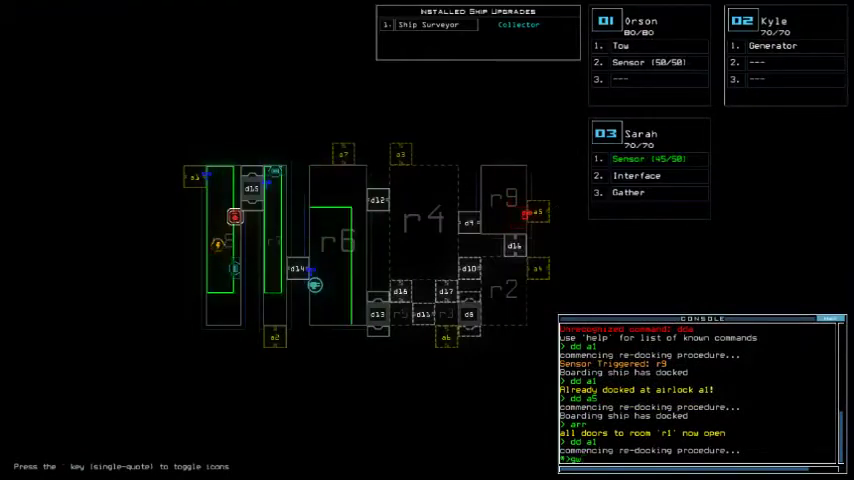
Watch the drones regroup and get door d13 open for drone 03.
key("Tab")
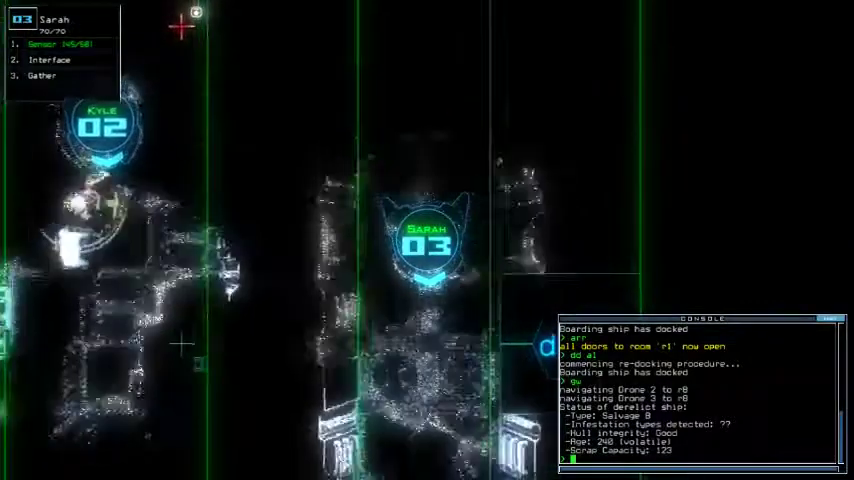
key("Tab")
type("di")
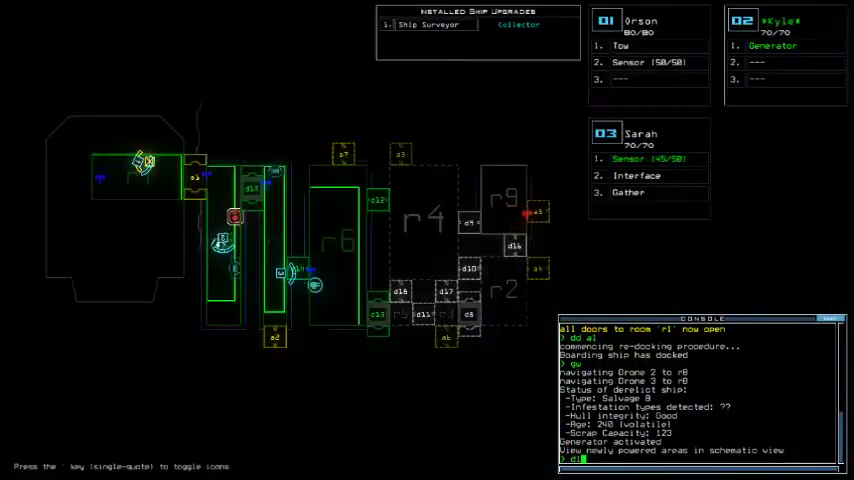
key("Return")
key("Tab")
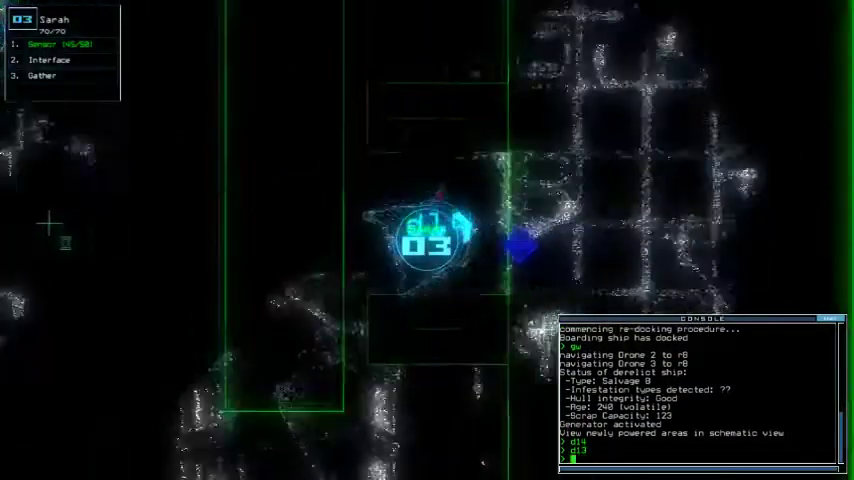
type("d13")
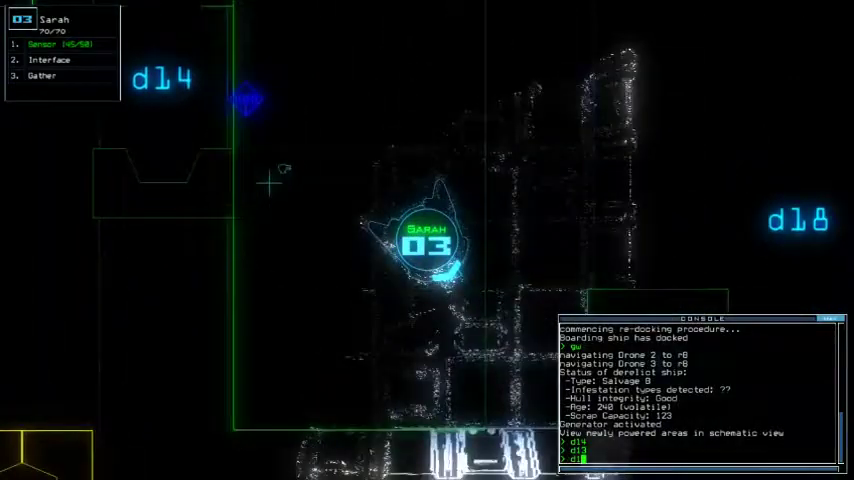
key("Return")
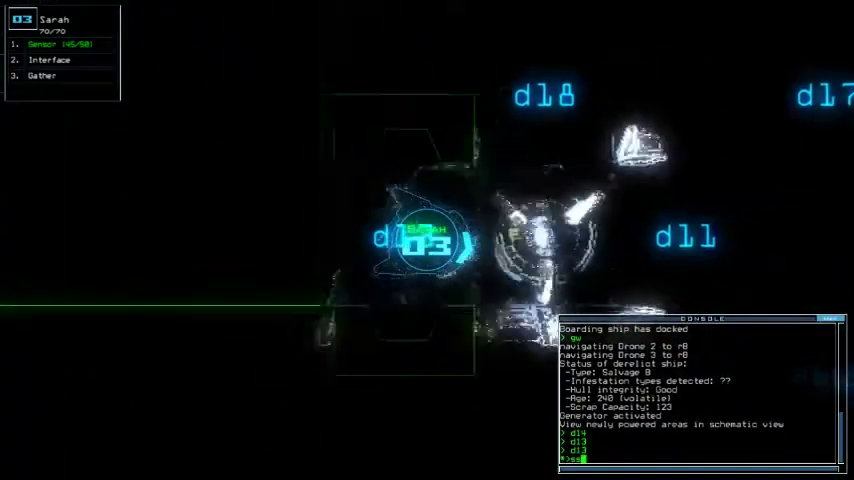
type("d13")
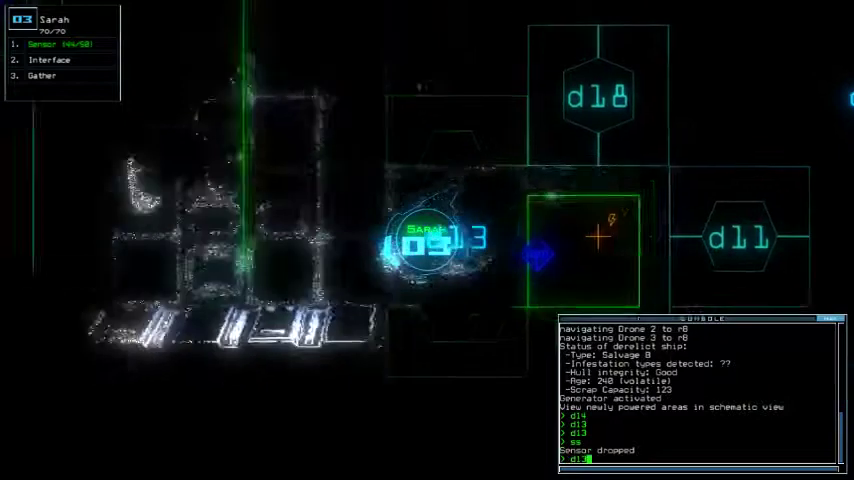
key("Return")
type("d12")
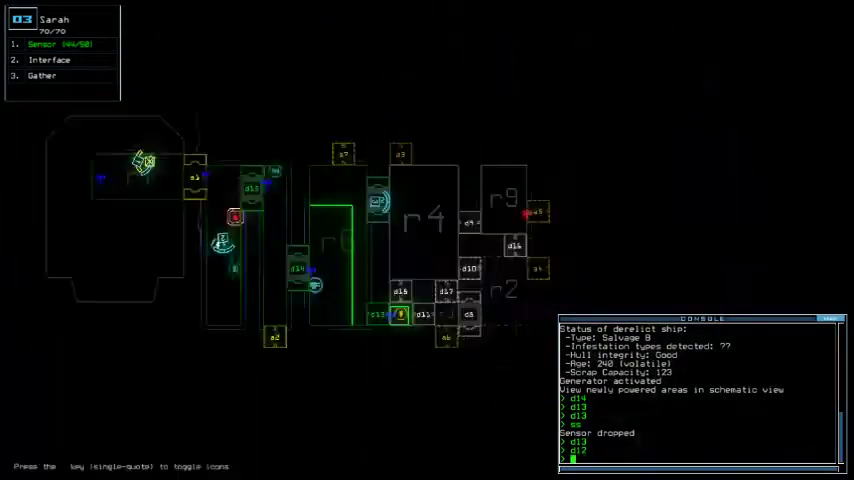
Drop a sensor, collect the room's scrap, and move drone 03 left and down.
key("Tab")
key("Tab")
type("ss")
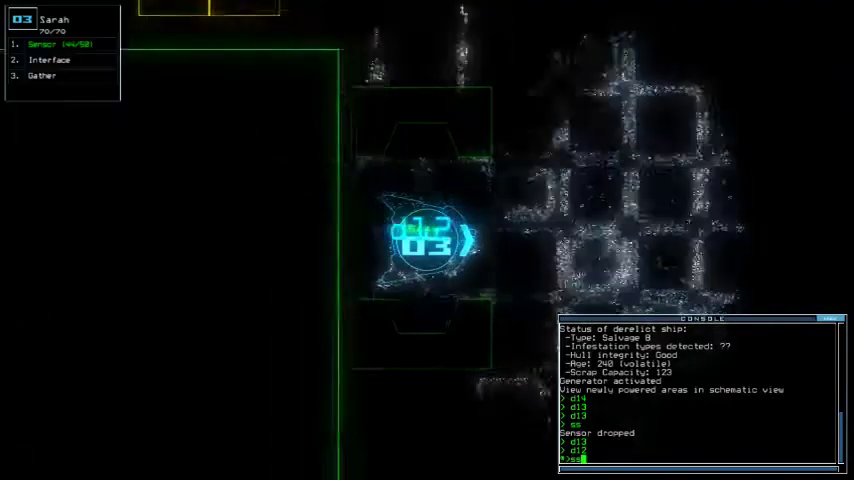
key("Return")
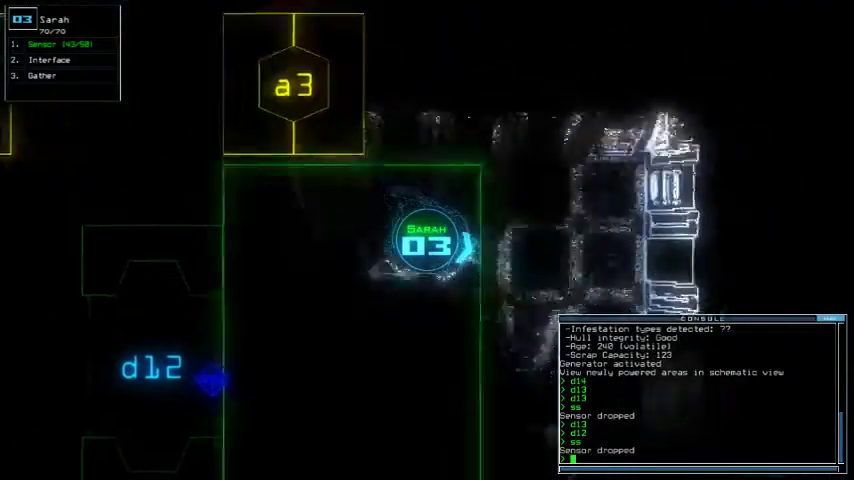
type("g")
key("Return")
key("Left")
key("Down")
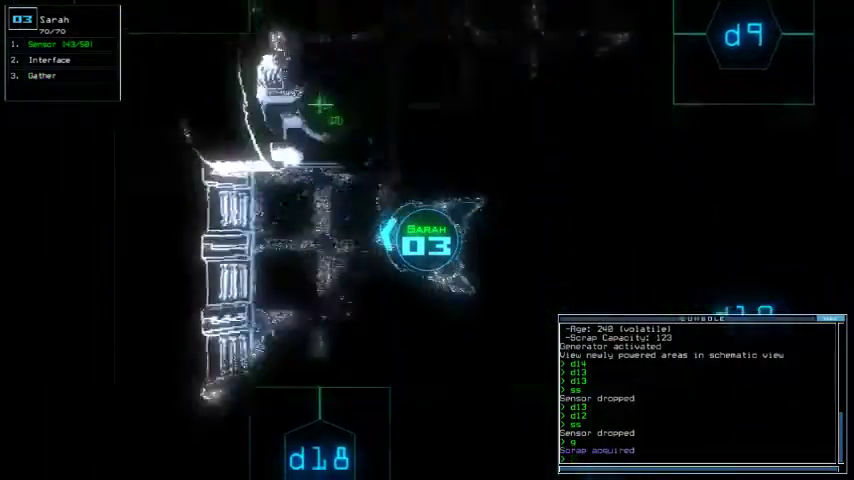
type("g")
Gather fuel from the generator and steer drone 02 down the corridor below d15.
key("Return")
key("Tab")
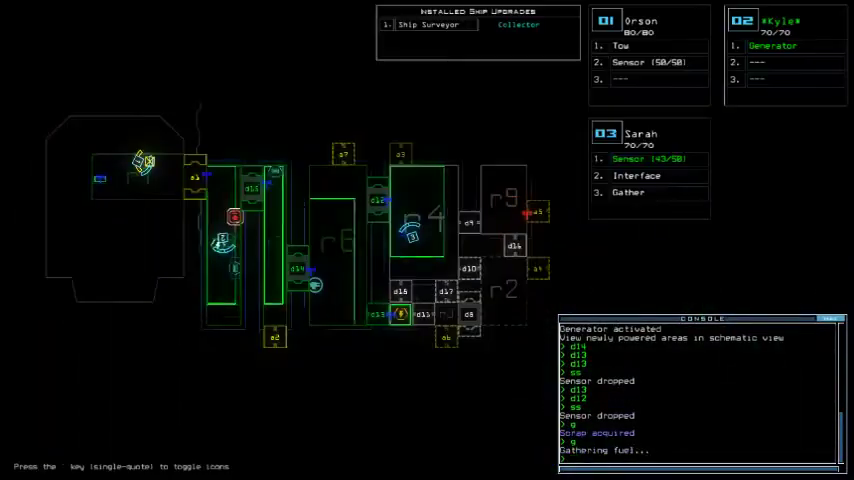
key("Tab")
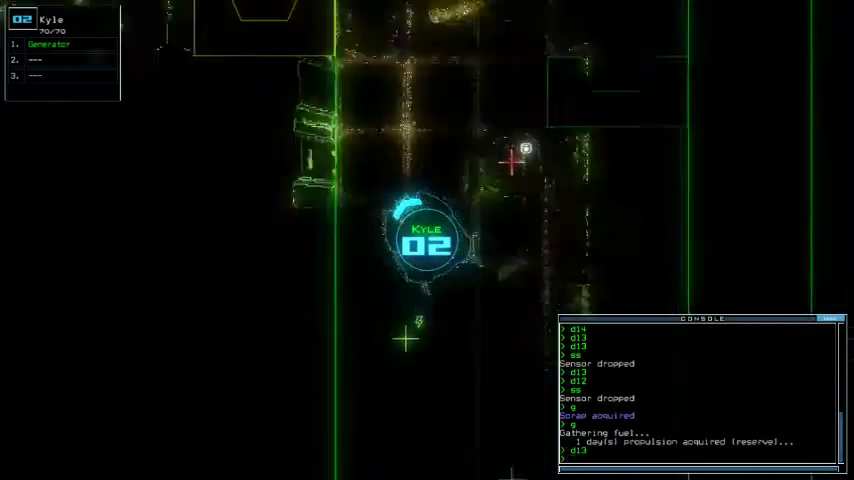
key("Up")
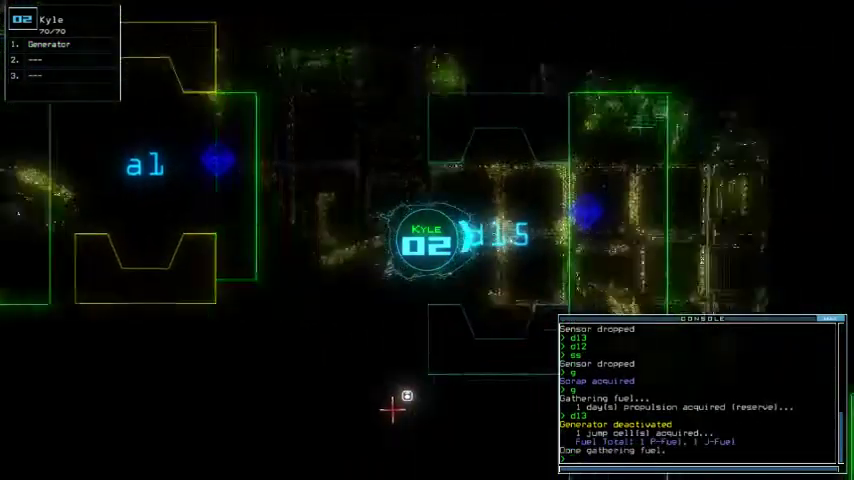
key("Right")
key("Down")
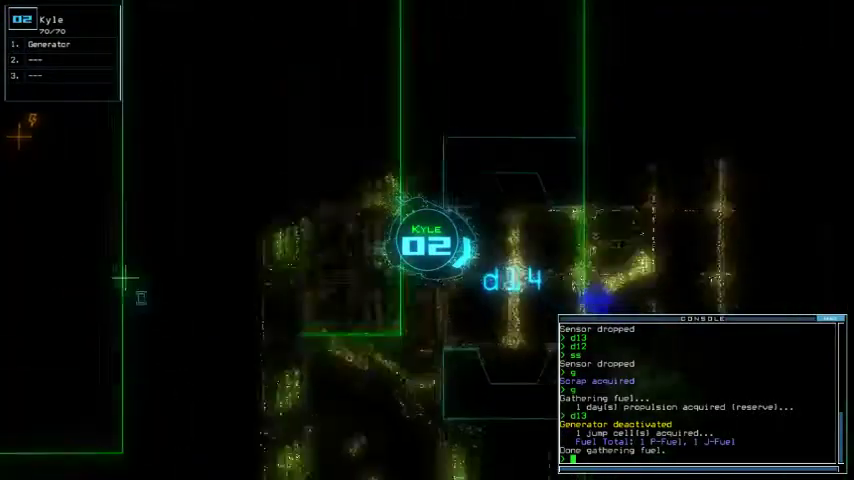
Move drone 02 past d14 and through d13, and switch the generator back on.
key("Right")
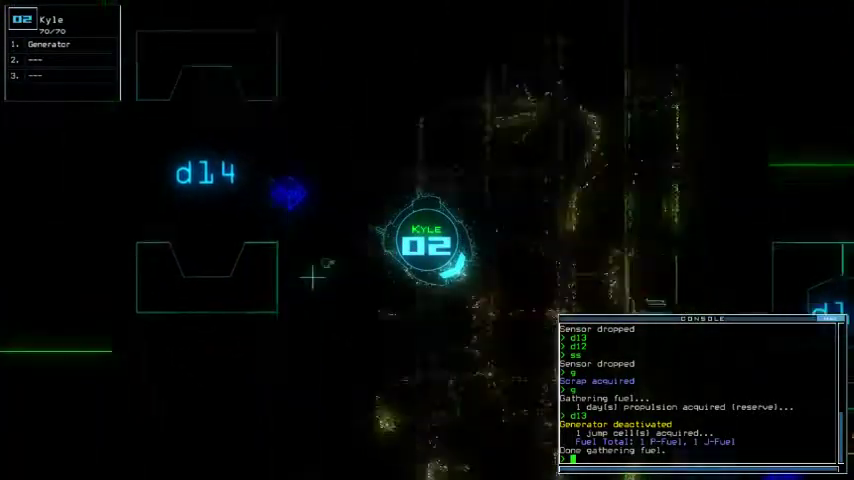
key("Right")
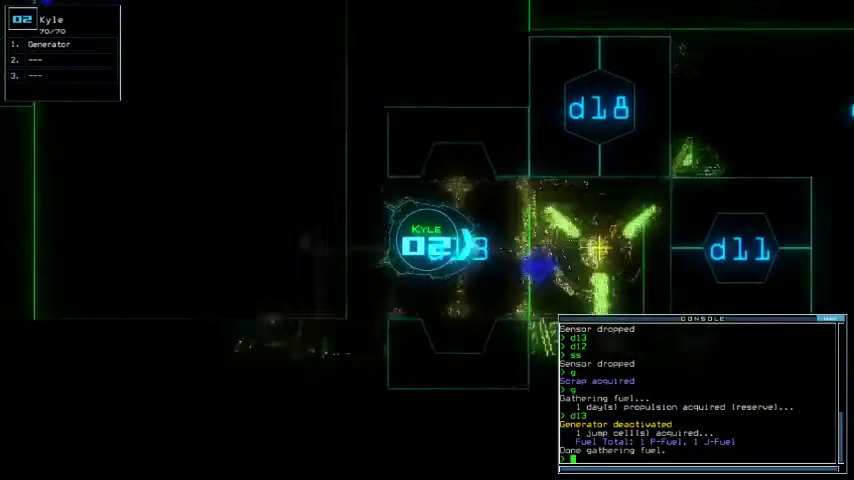
key("Right")
key("Return")
Close three doors, open d18 and move drone 03 through it into drone 02's room.
key("Tab")
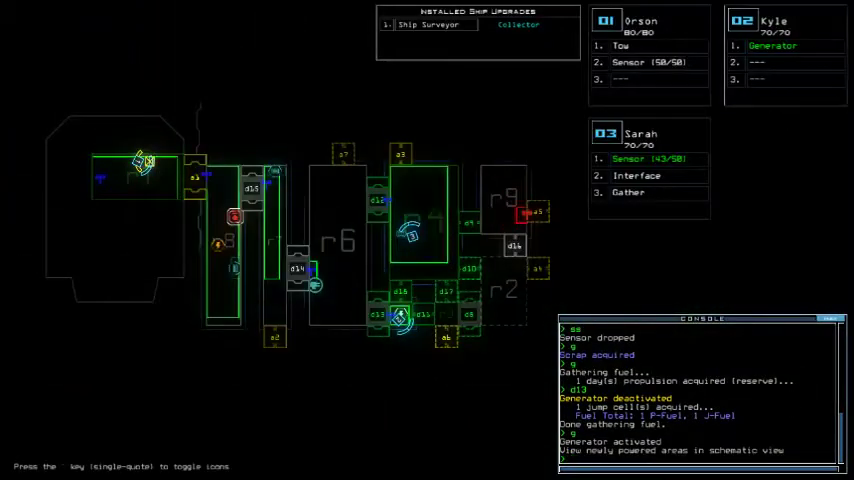
key("Tab")
type("cccc")
key("Return")
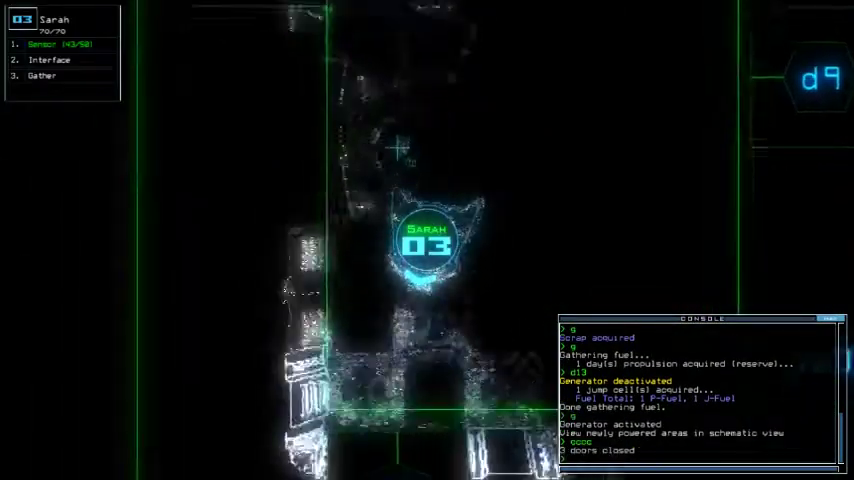
key("Down")
type("d1")
key("Return")
key("ctrl+2")
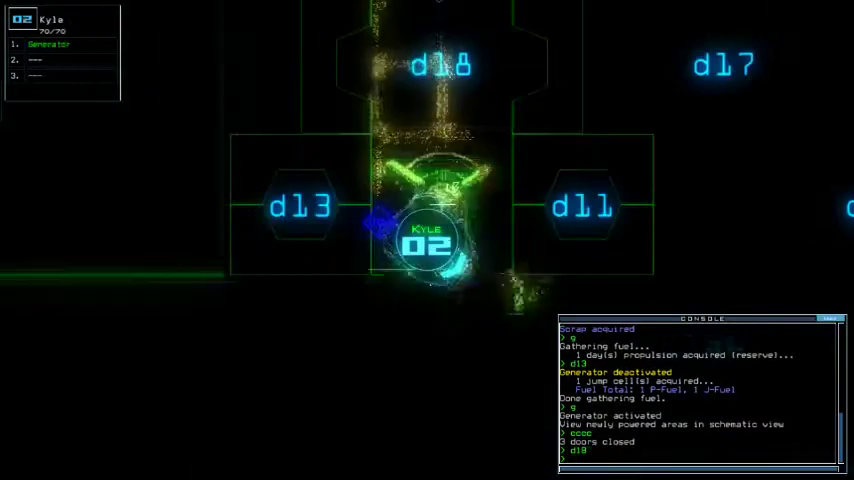
key("ctrl+3")
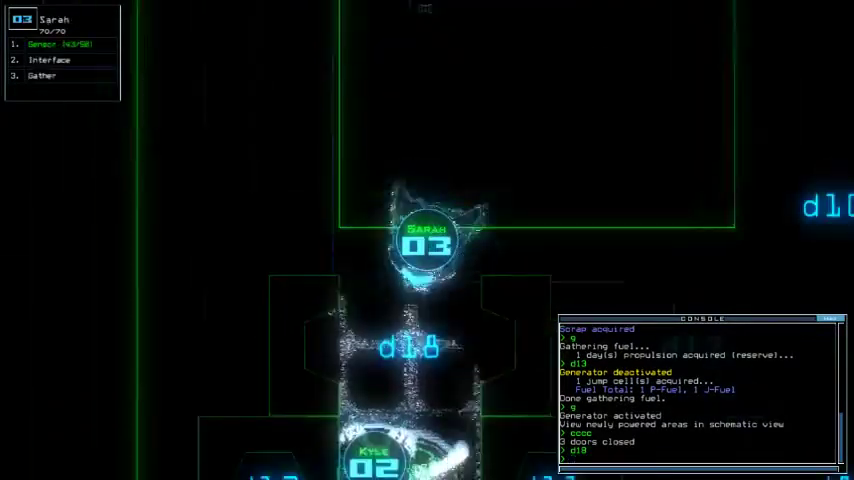
key("Down")
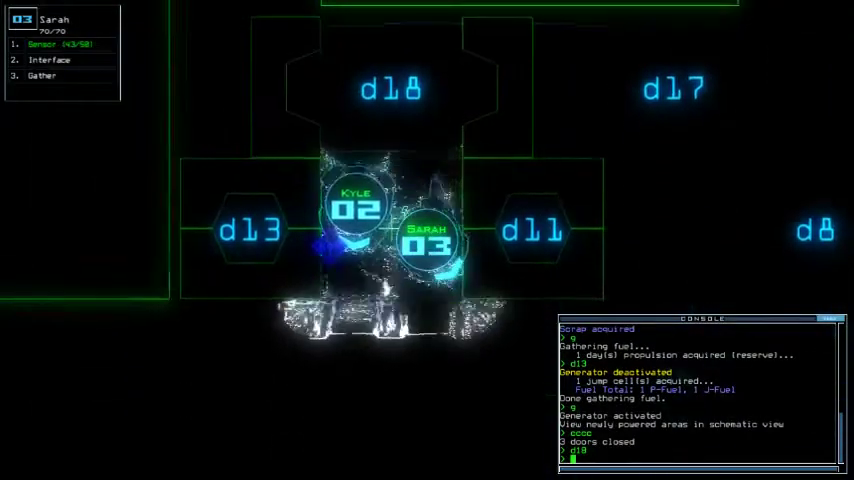
type("d11")
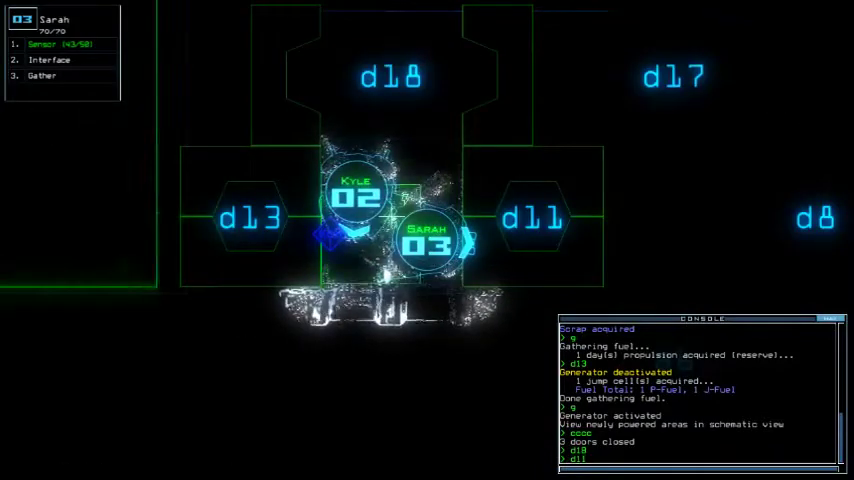
Open d11, d8, d17 and d10 with drone 03, dropping sensors past d11 and d10.
key("Return")
type("ds")
key("Return")
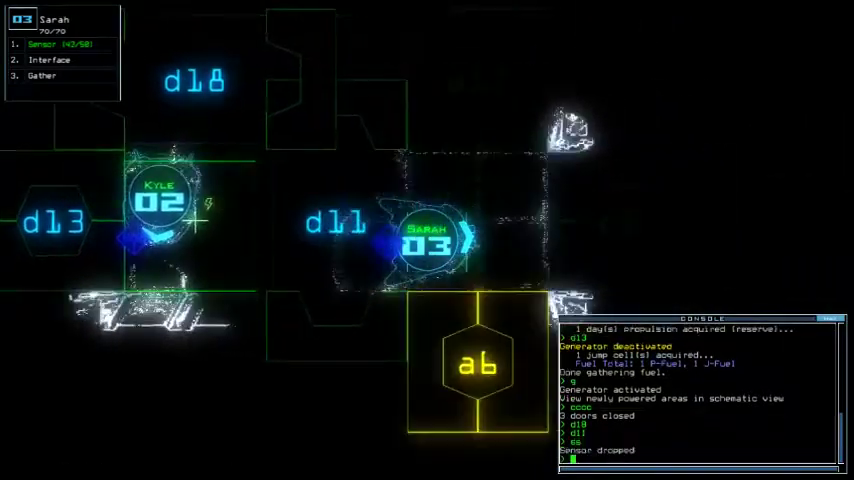
type("d8")
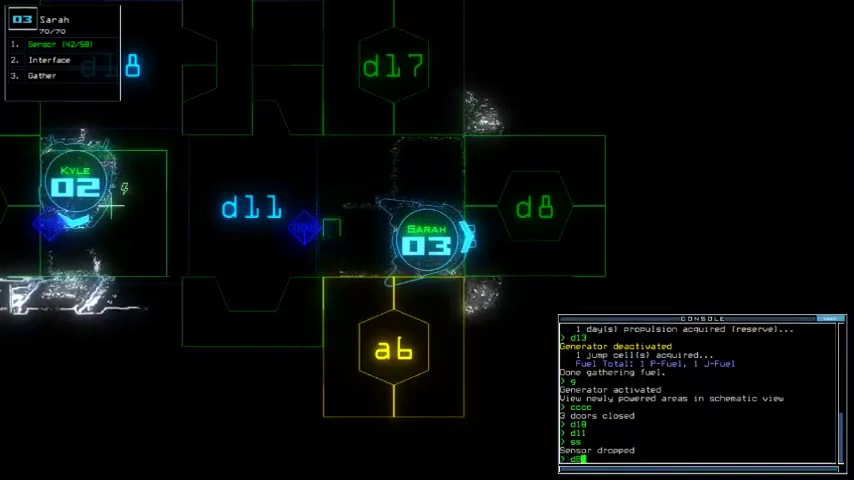
key("Return")
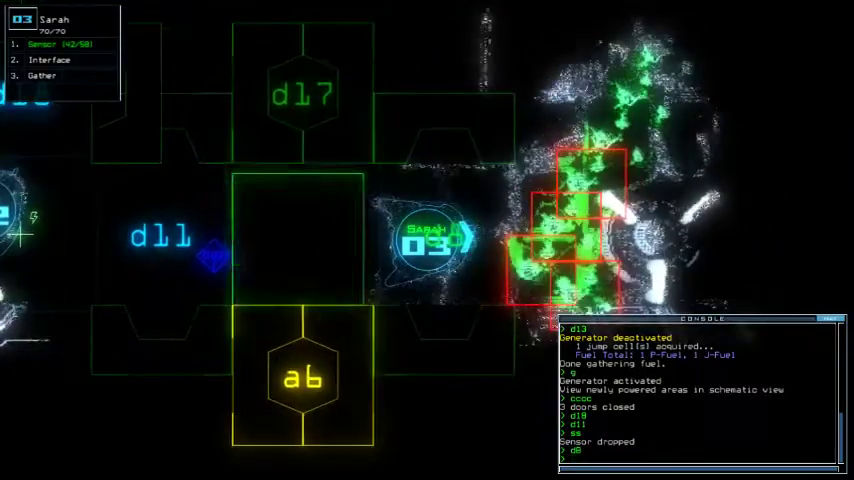
type("d17")
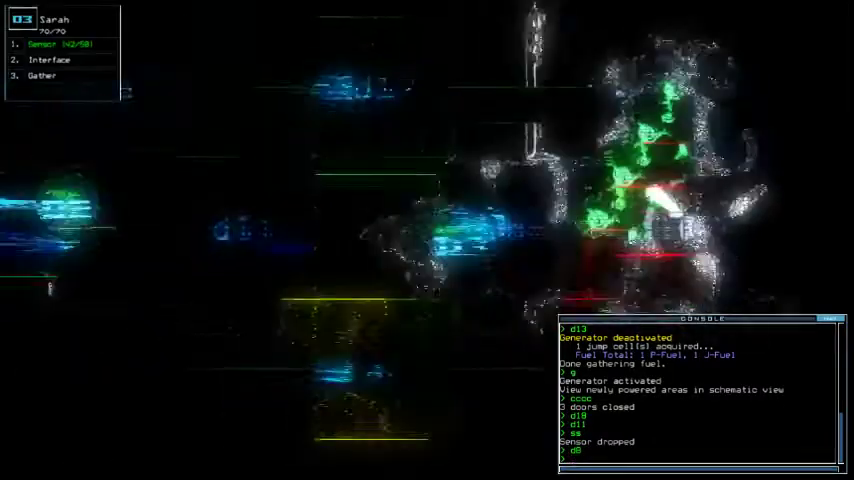
key("Return")
type("d10")
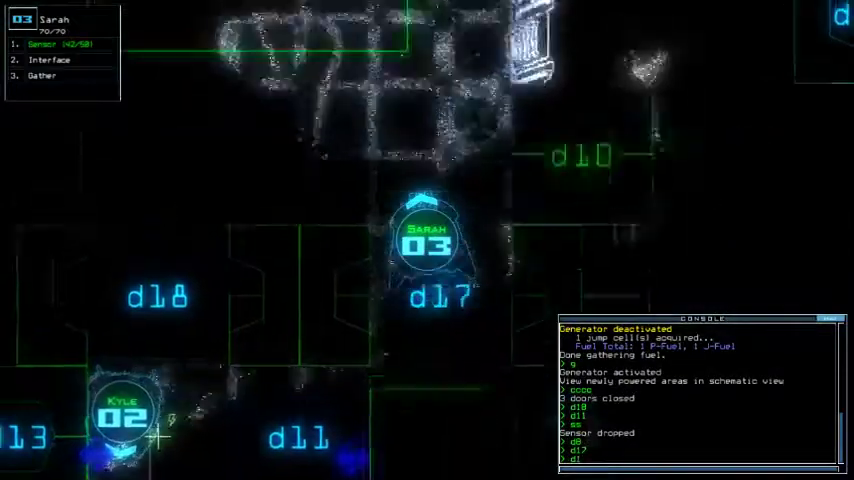
key("Return")
type("ss")
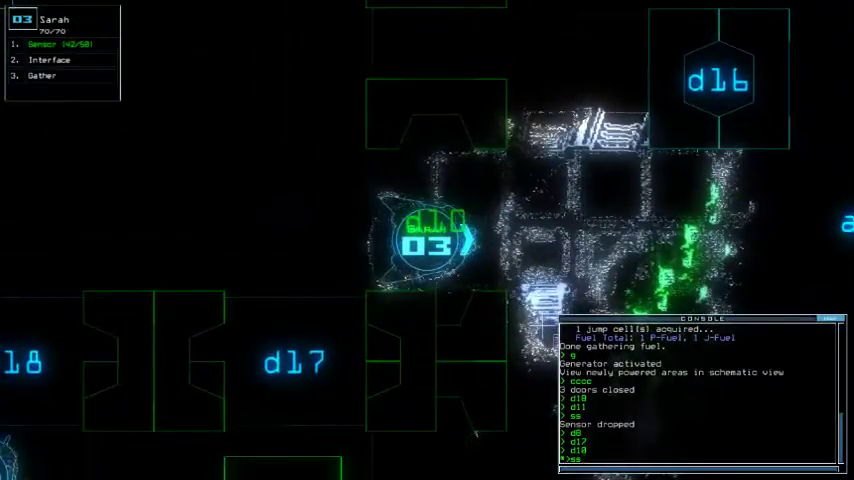
key("Return")
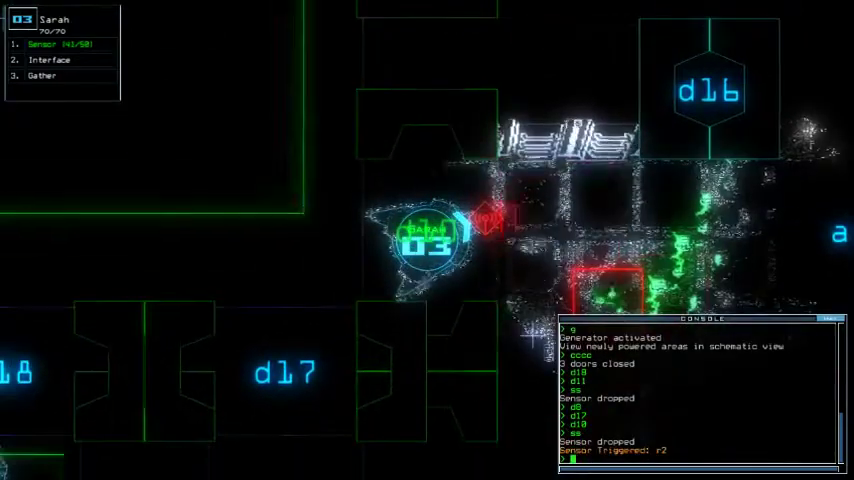
key("Tab")
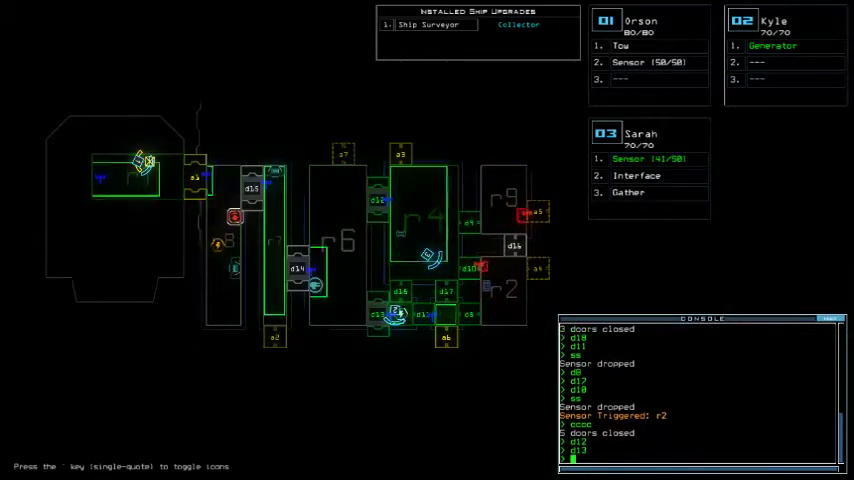
Move drone 03 through the d12 doorway, close d9, and edge Kyle's drone left.
key("Tab")
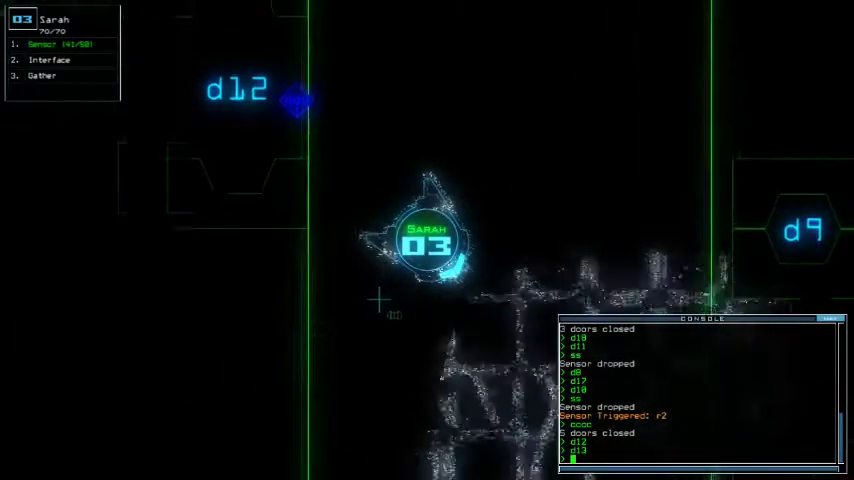
key("Left")
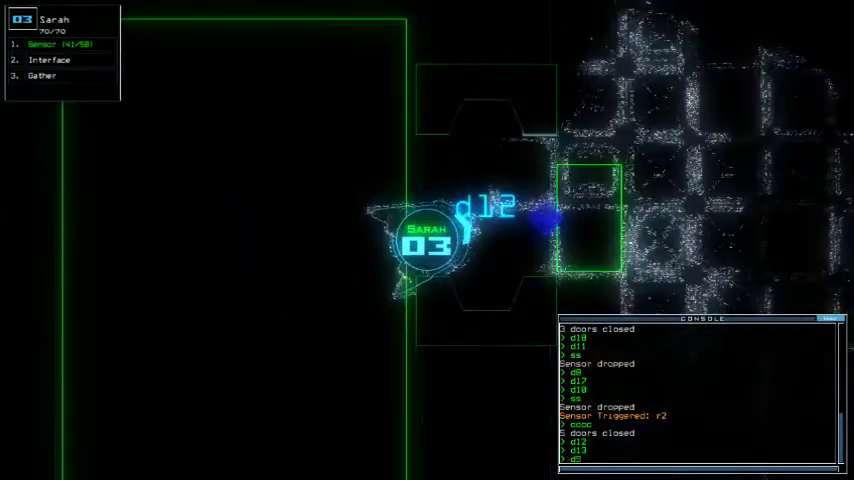
type("d9")
key("Return")
key("Tab")
key("2")
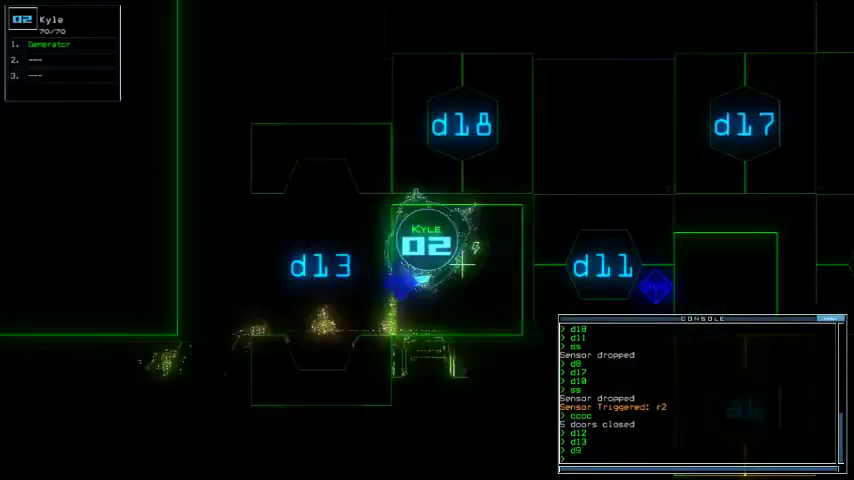
key("Left")
type("dd a4")
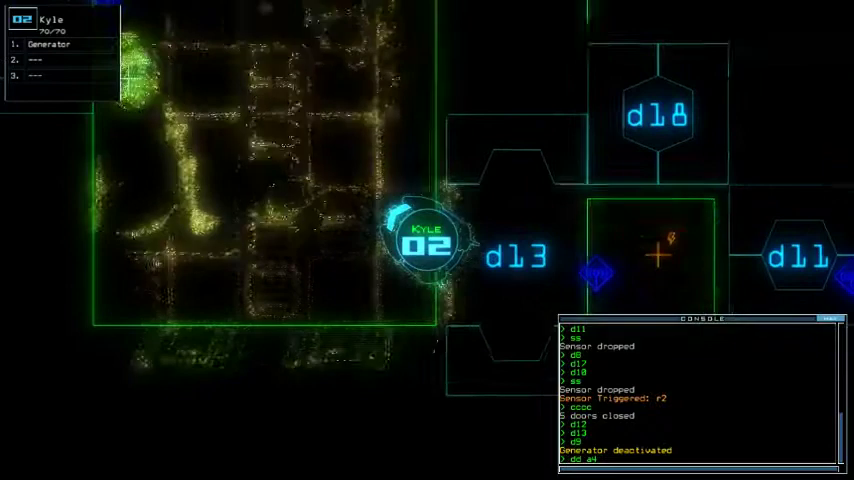
Re-dock the boarding ship at airlock a4 and open all doors to room r1.
key("Return")
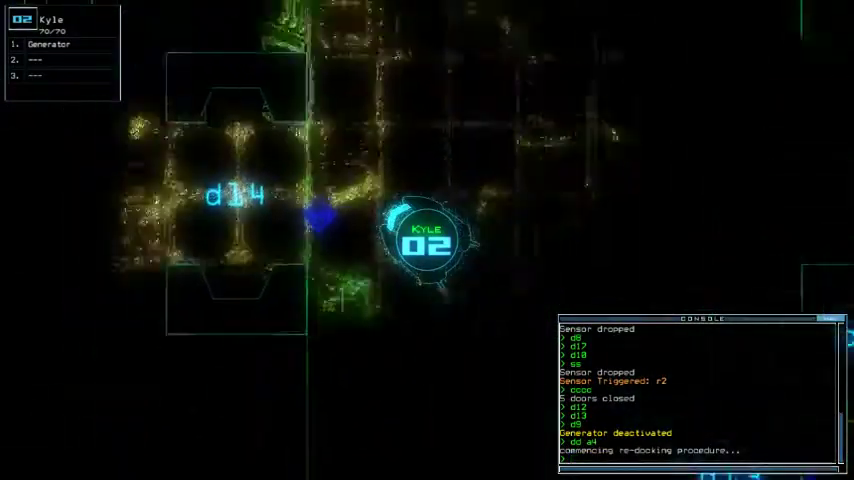
key("Tab")
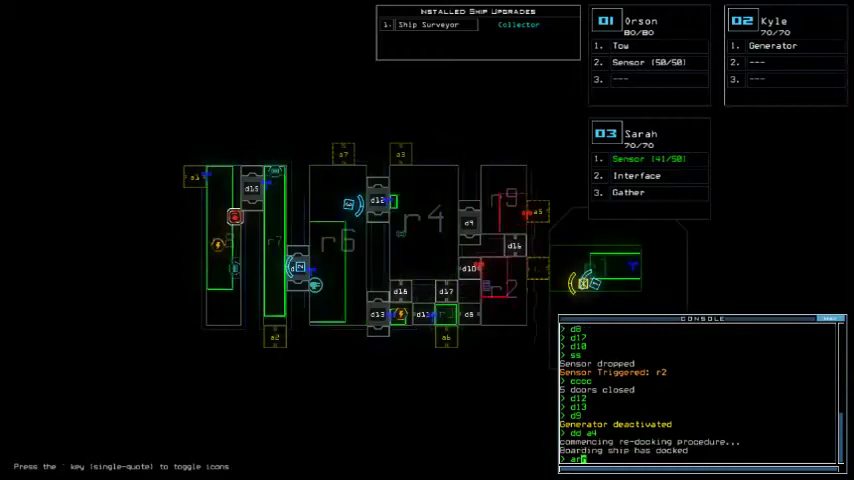
type("r")
key("Return")
key("1")
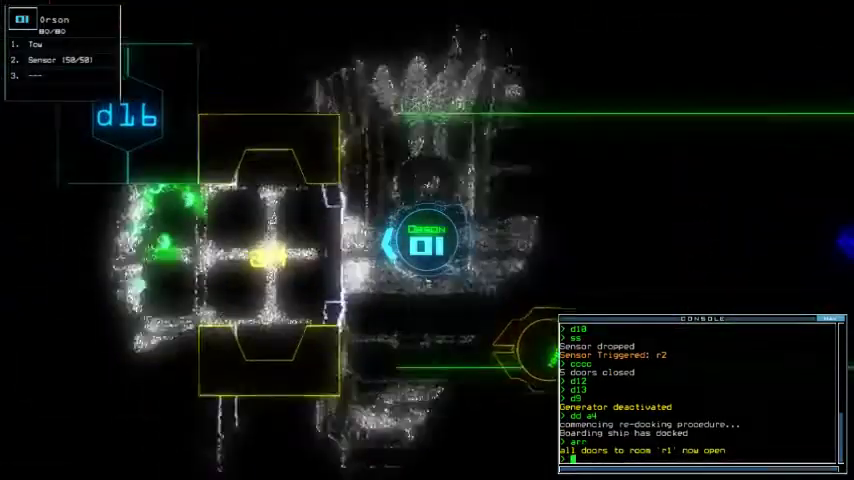
key("Tab")
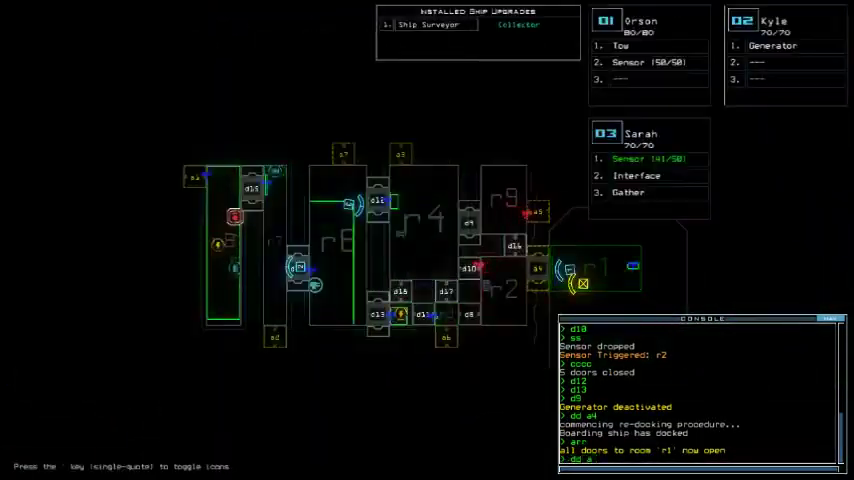
Check Sarah's and Kyle's cameras, reactivate the derelict's generator and open five doors.
key("3")
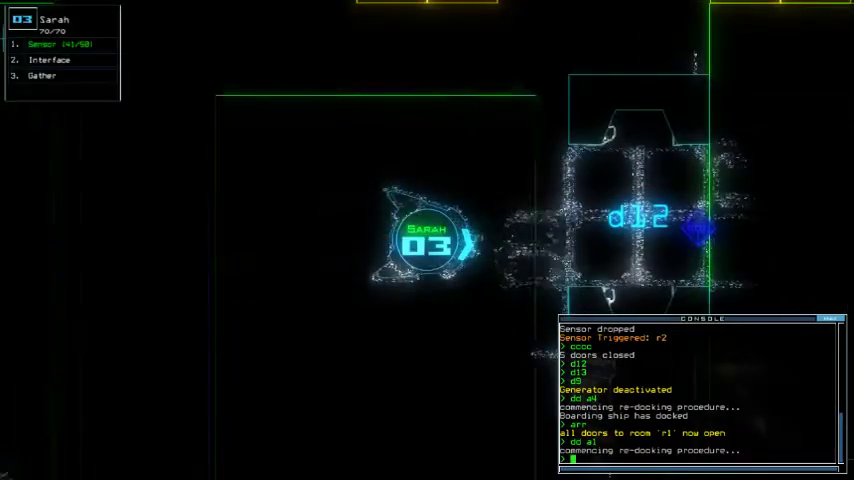
key("Tab")
key("2")
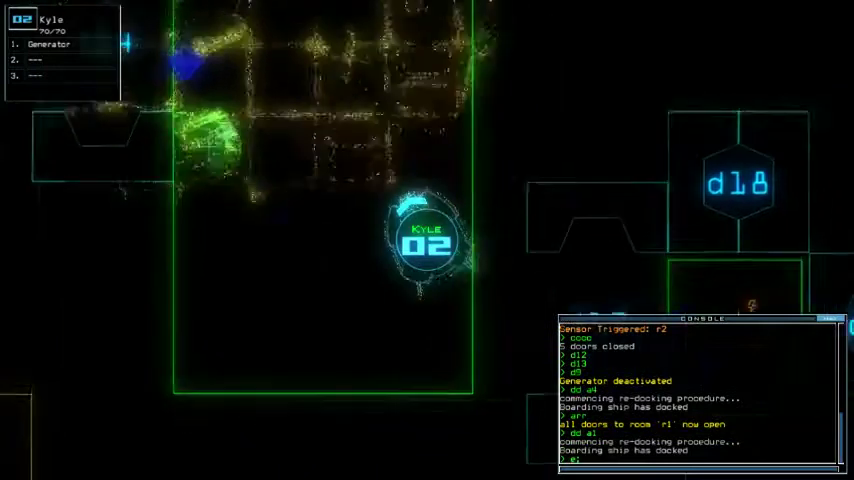
type("ge")
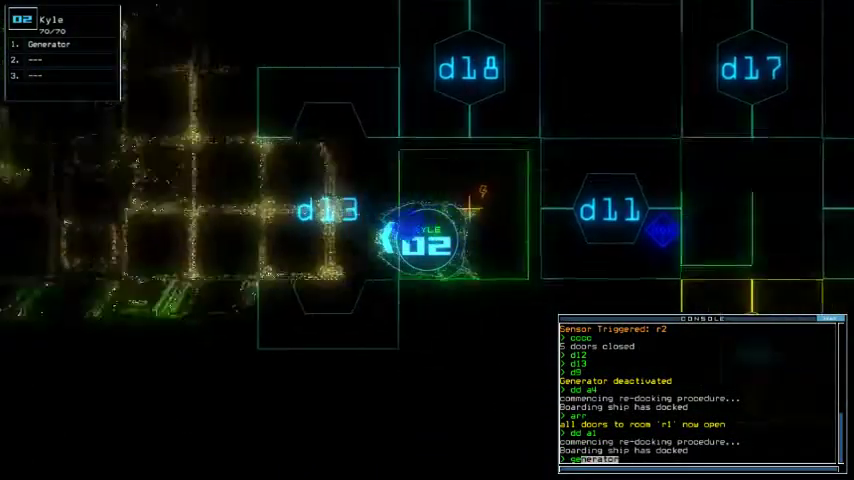
type("nerator")
key("Return")
type("bbbb")
key("Return")
key("Tab")
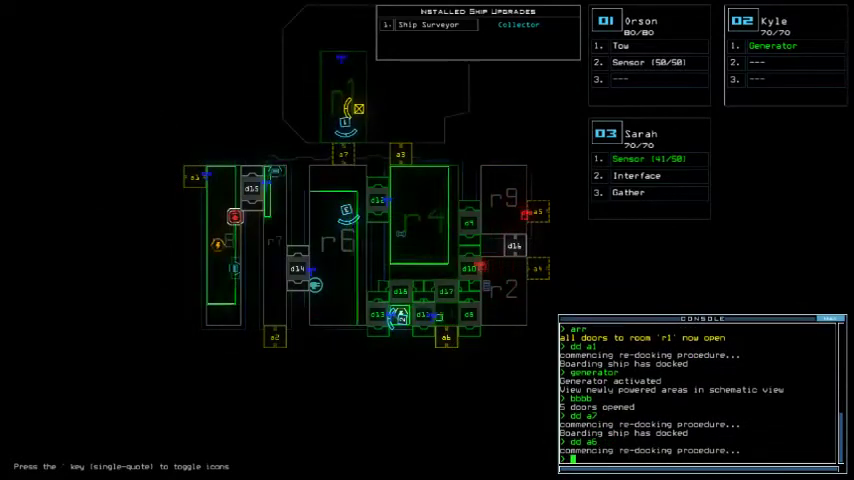
Steer Sarah's drone past d17 into airlock a6 and close doors d18 and d17.
key("Tab")
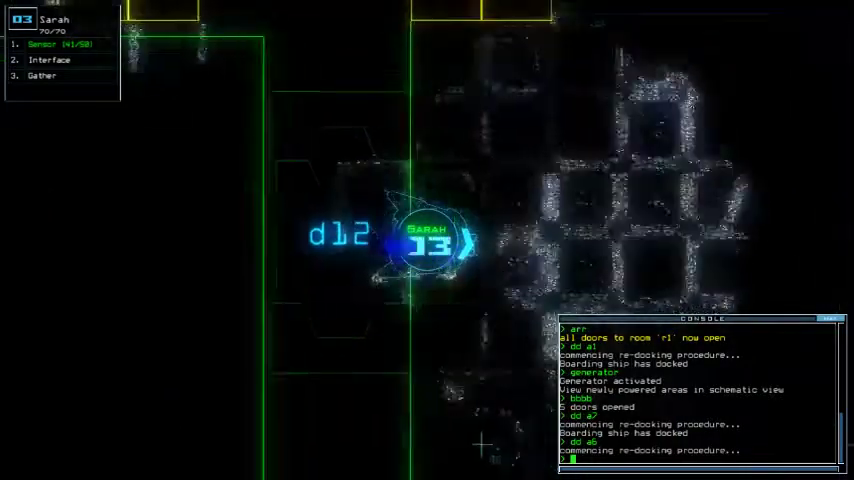
key("Down")
key("Right")
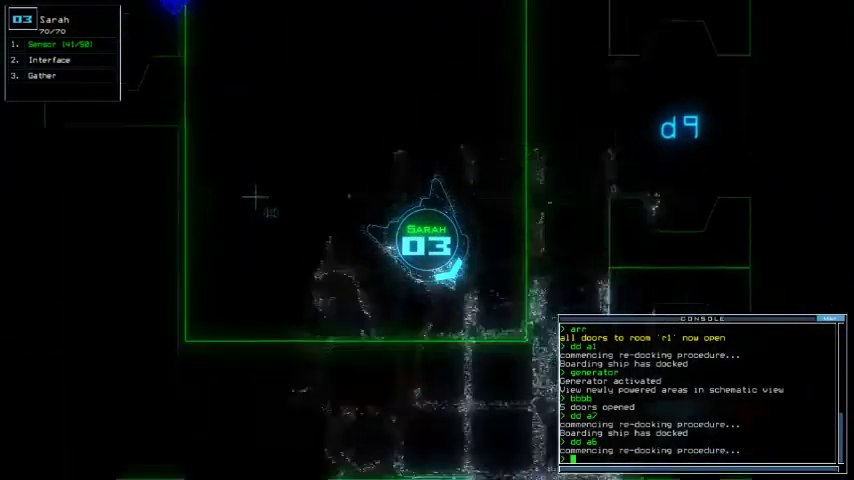
key("Down")
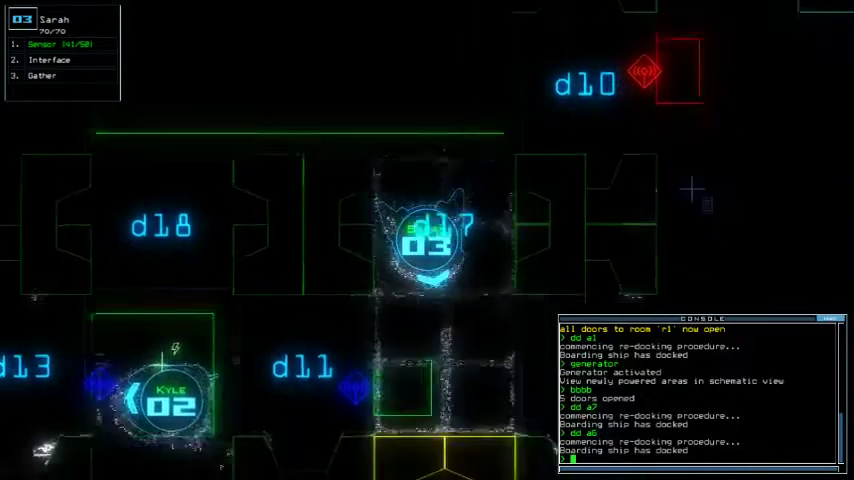
key("Down")
type("d")
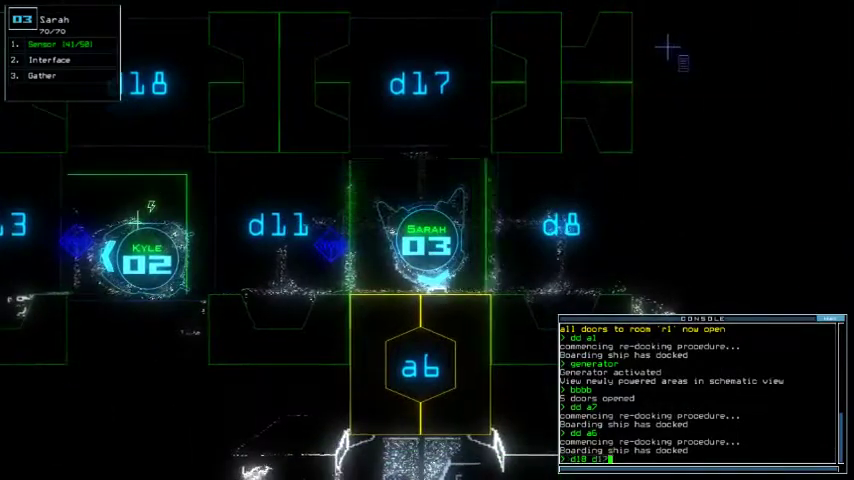
key("Return")
type("arr")
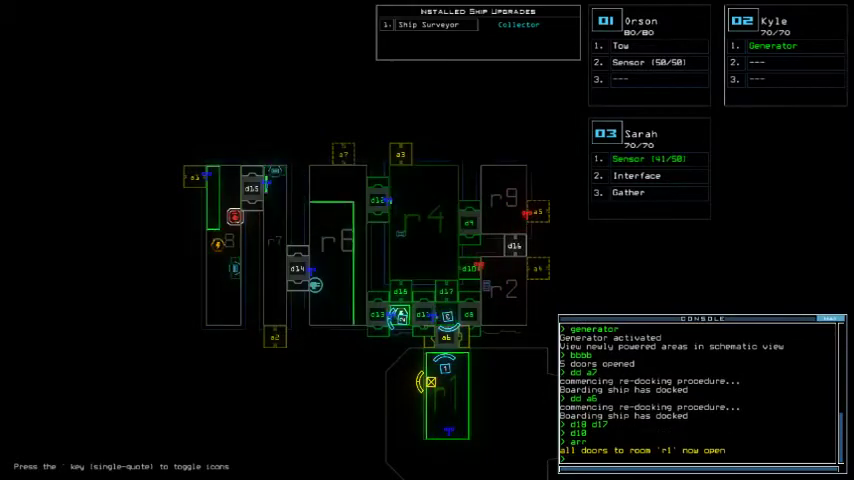
Bring Sarah's drone onto the boarding ship and open airlock a3 to vent room r4.
key("Tab")
key("Down")
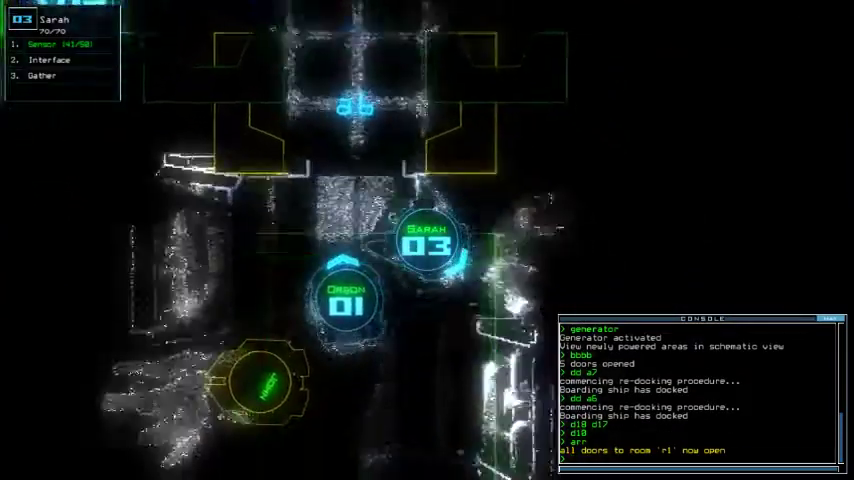
key("Tab")
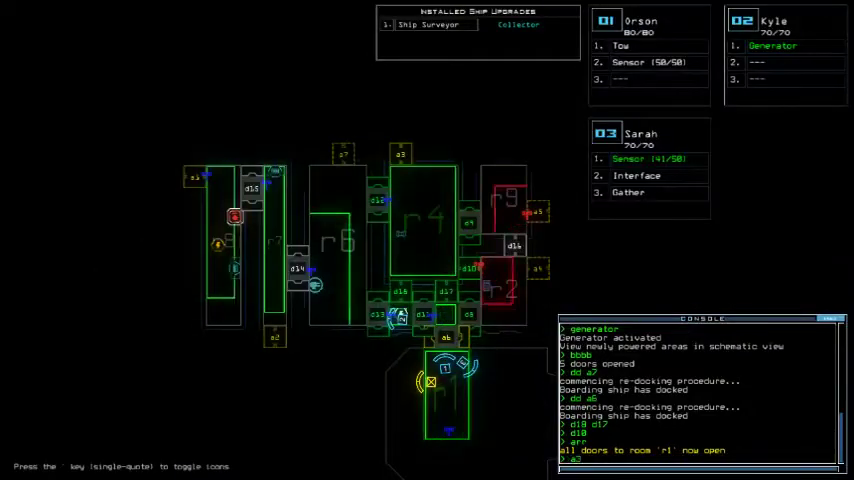
key("Return")
Steer Kyle's drone onto the boarding ship and close all doors to room r1.
key("Tab")
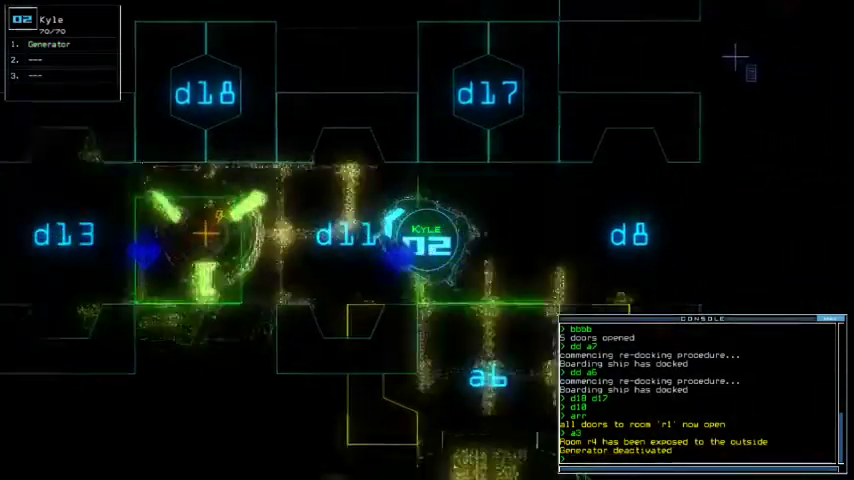
key("Down")
type("ra")
key("Return")
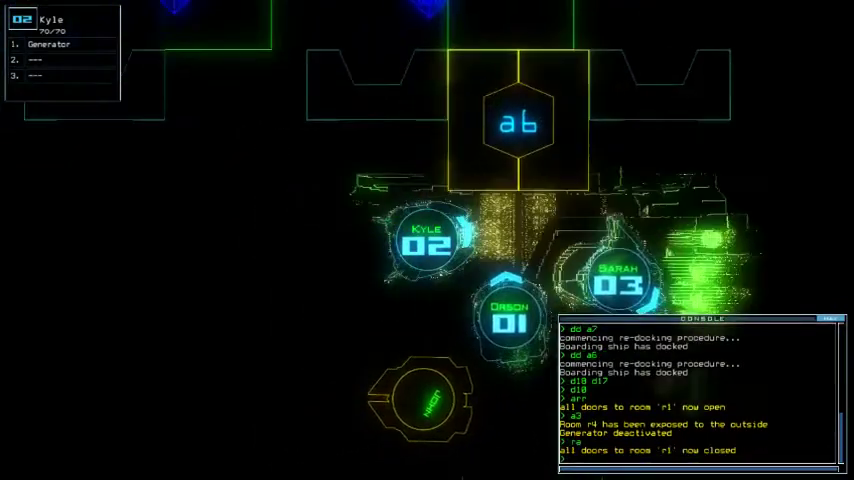
key("Tab")
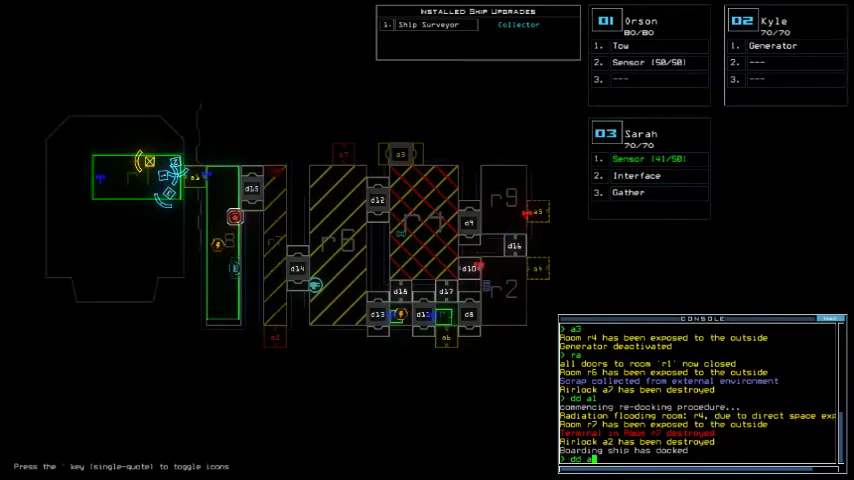
type("dd a4")
Re-dock at airlock a4, open all doors to room r1, then re-dock at a3.
key("Return")
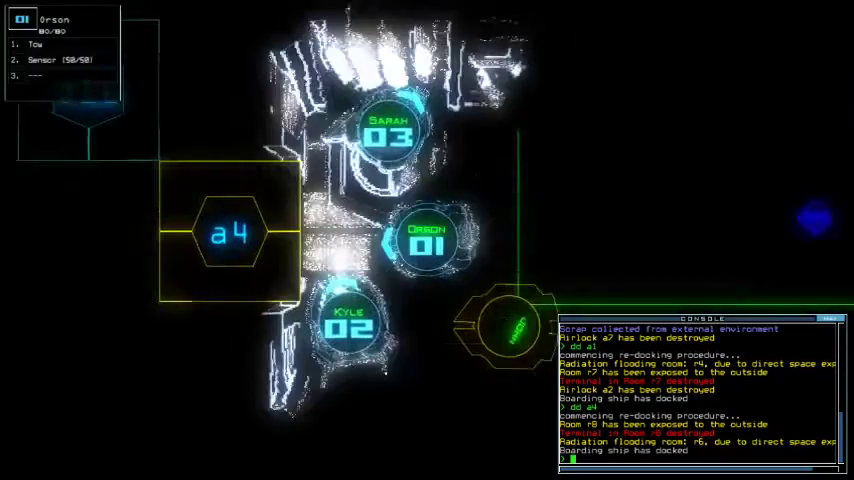
type("arr")
key("Return")
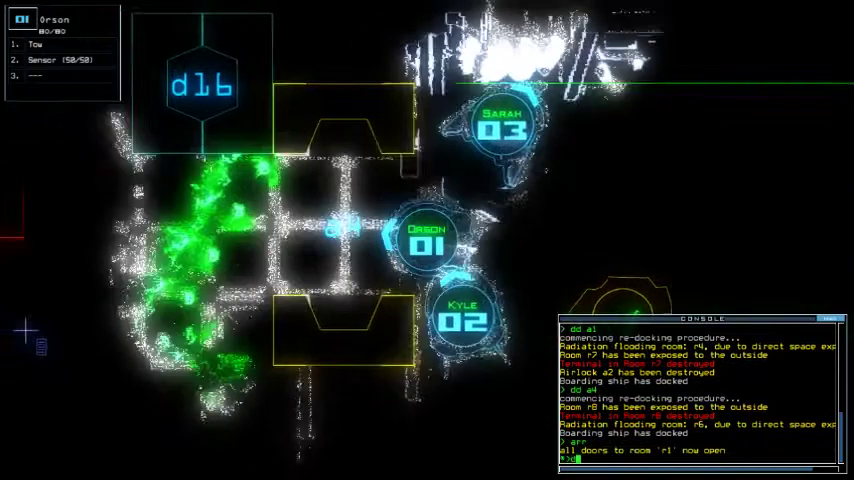
type("dd a23;dd a3")
key("Return")
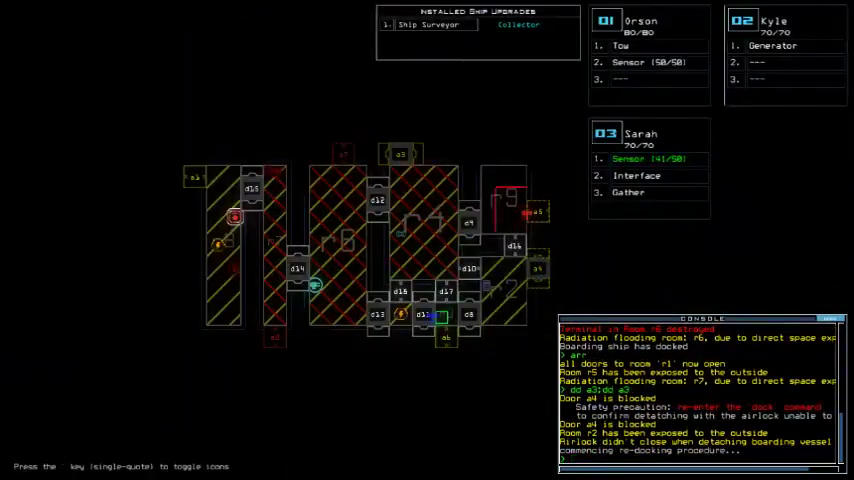
type("dd a5")
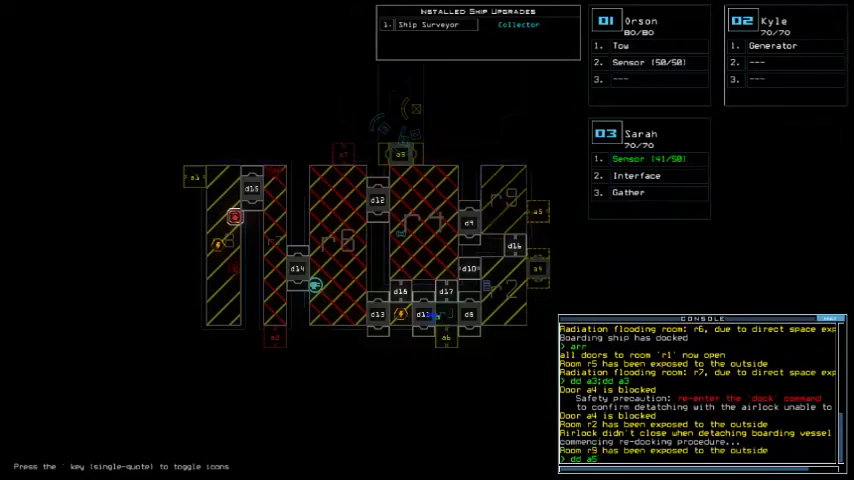
Re-dock at airlock a5, close all doors to room r1, and end the mission.
key("Return")
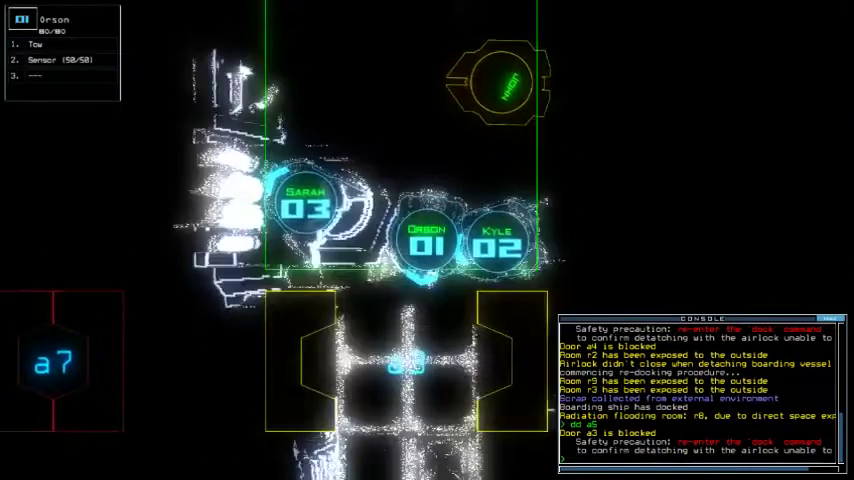
type("ra")
key("Return")
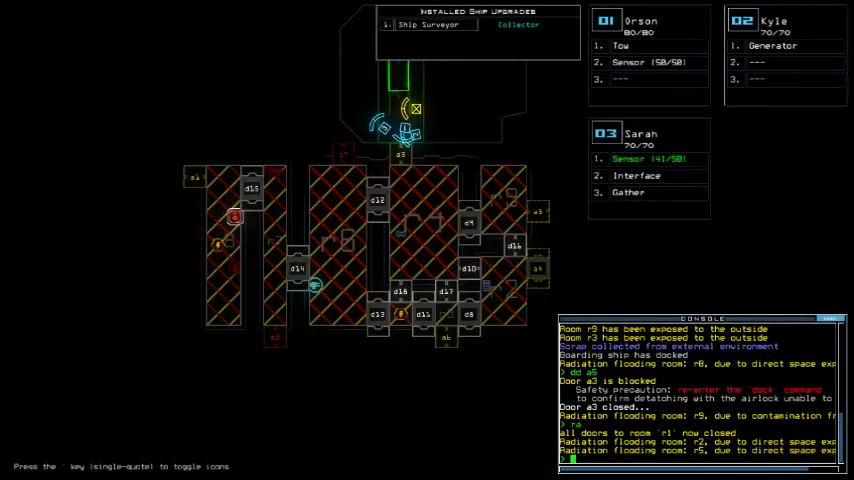
type("sut")
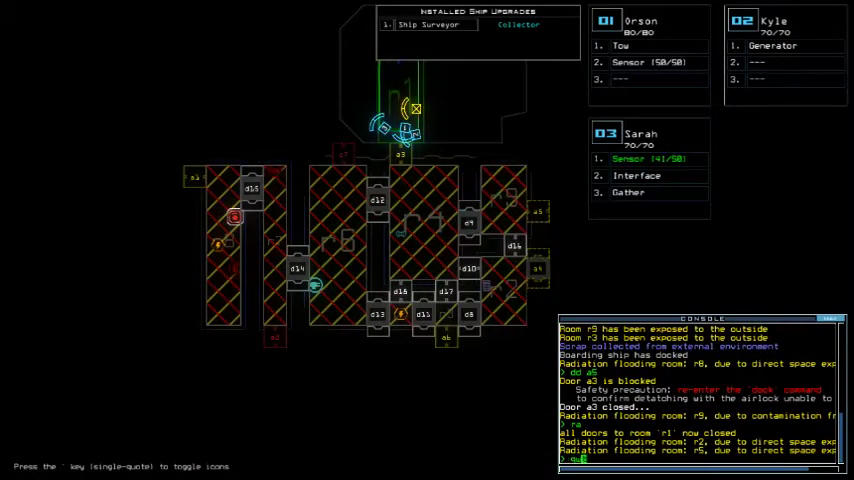
key("Return")
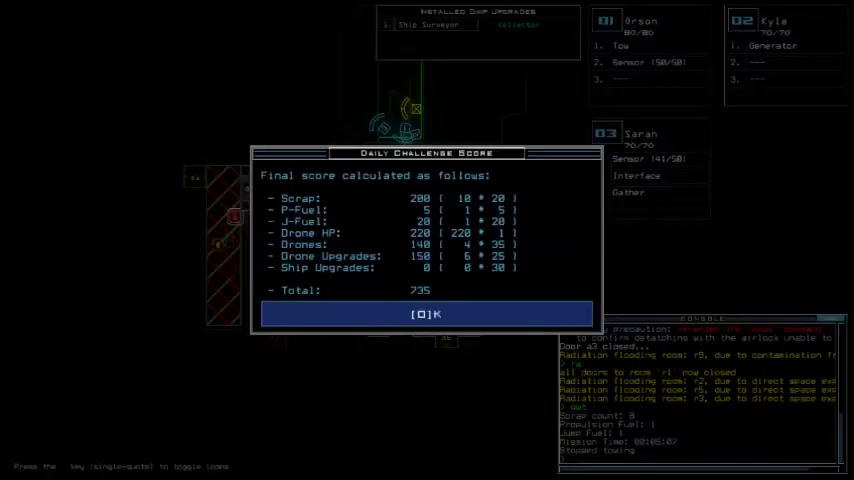
Dismiss the 735-point score summary to view the 03/08/2020 Daily Leaderboard.
key("o")
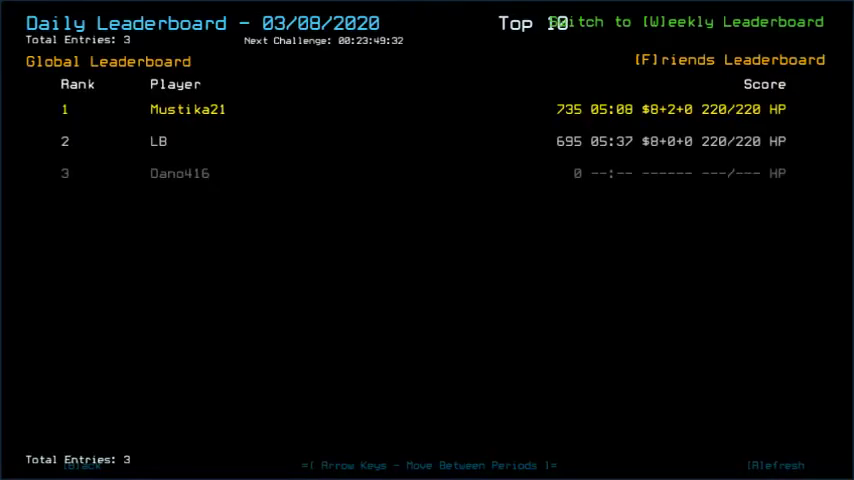